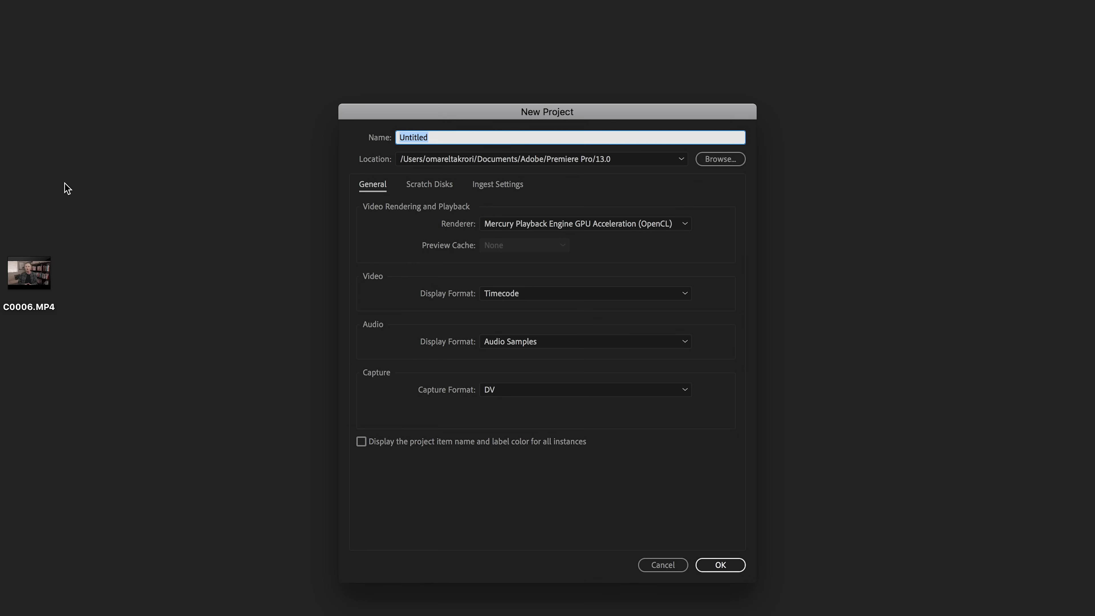
Step: Create a project named "YouTube Color Grade" and switch it to the Editing workspace
text(YouTube Color Grade)
key(Return)
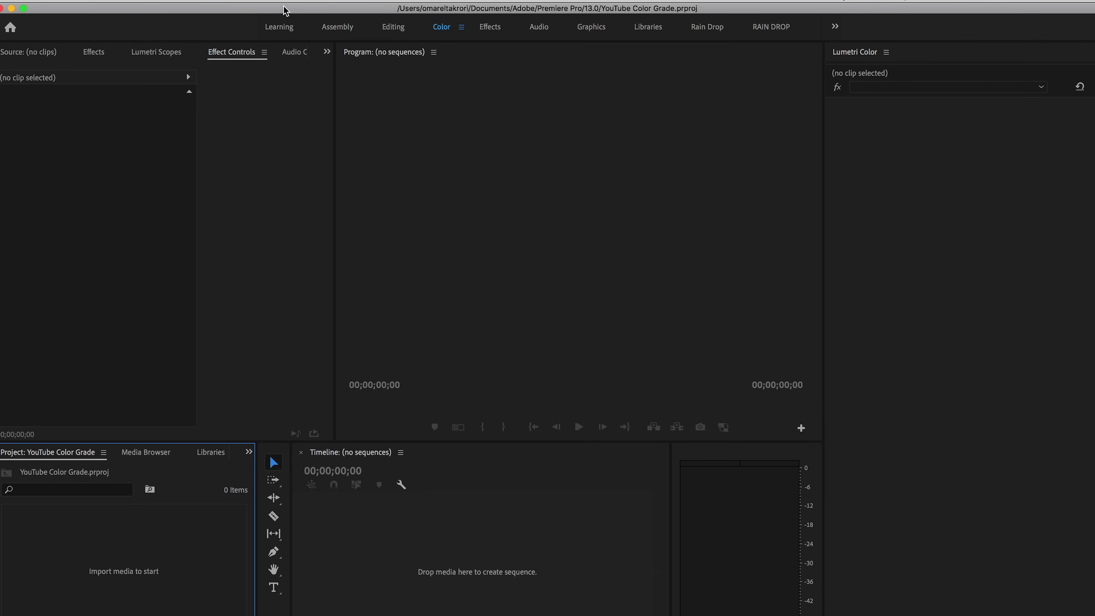
click(385, 1)
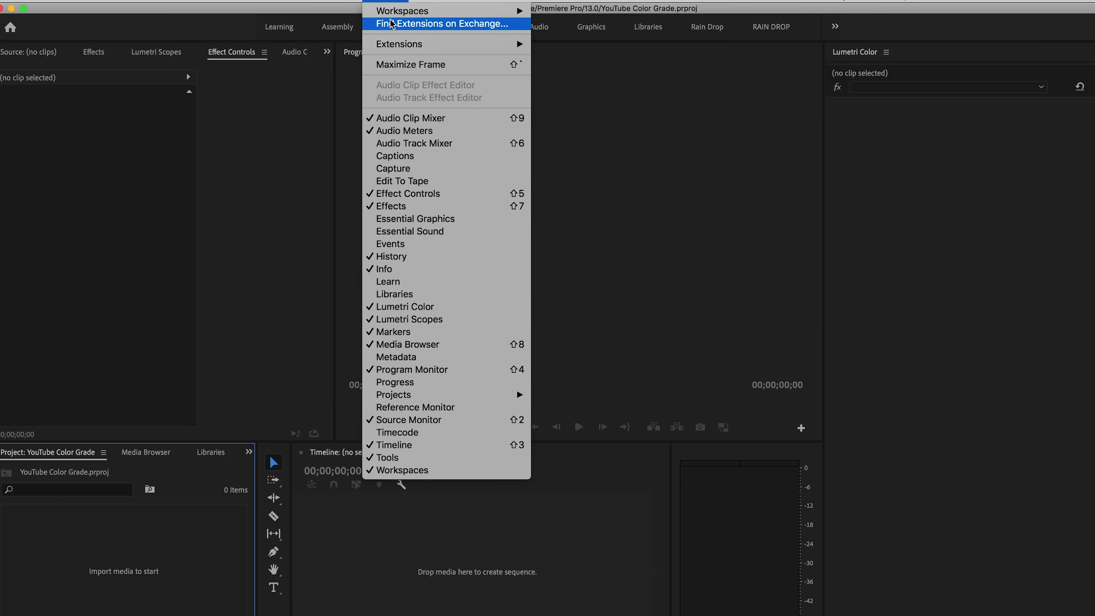
mouse_move(496, 11)
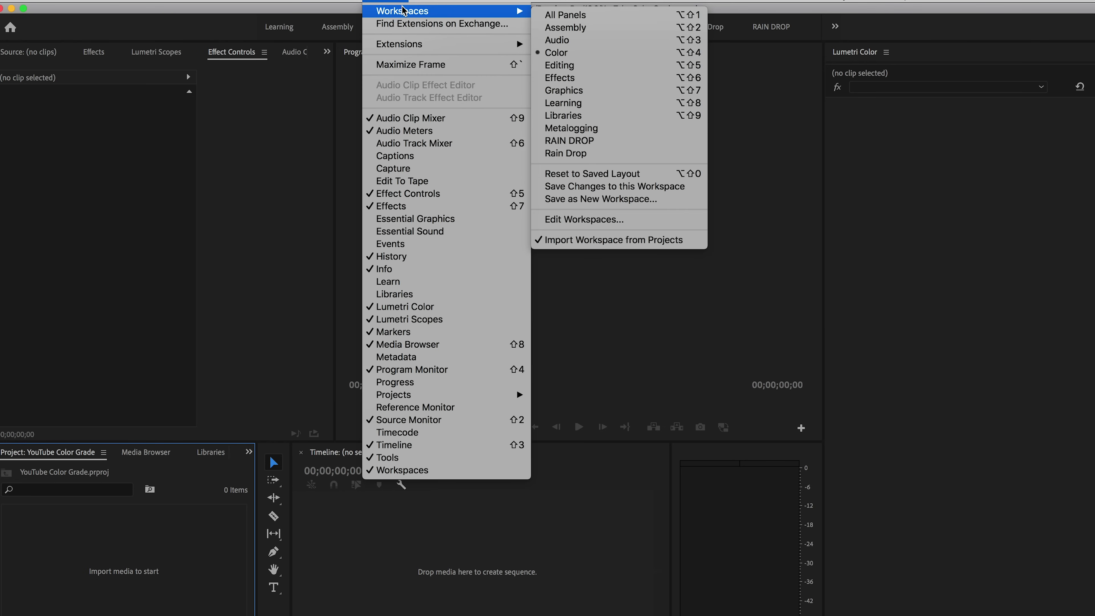
click(655, 71)
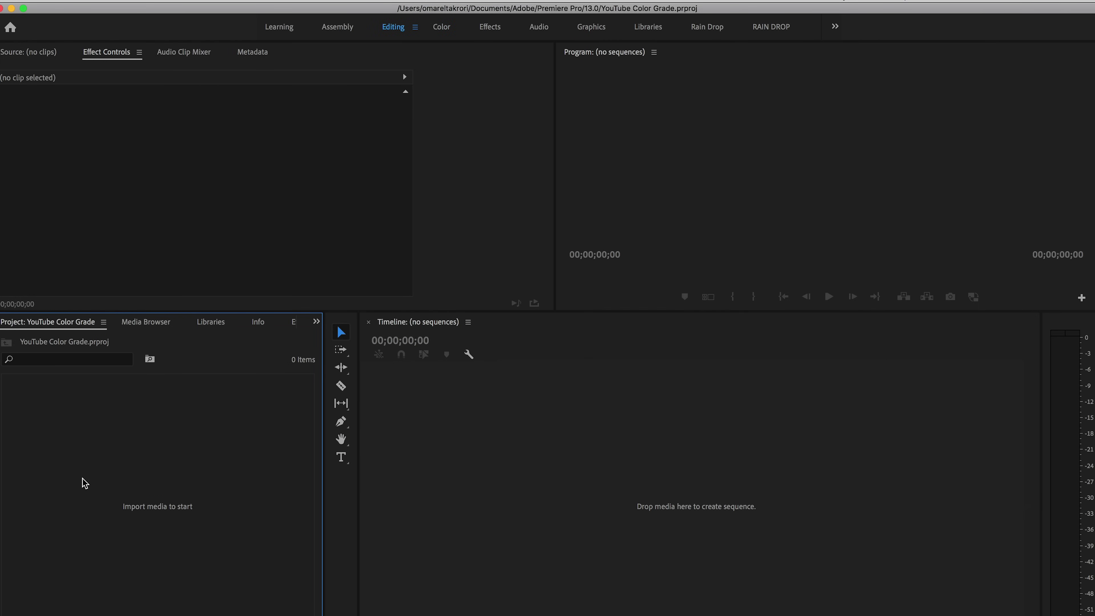
Step: Preview the video file C0006.MP4 on the Desktop and import it into the project
click(107, 456)
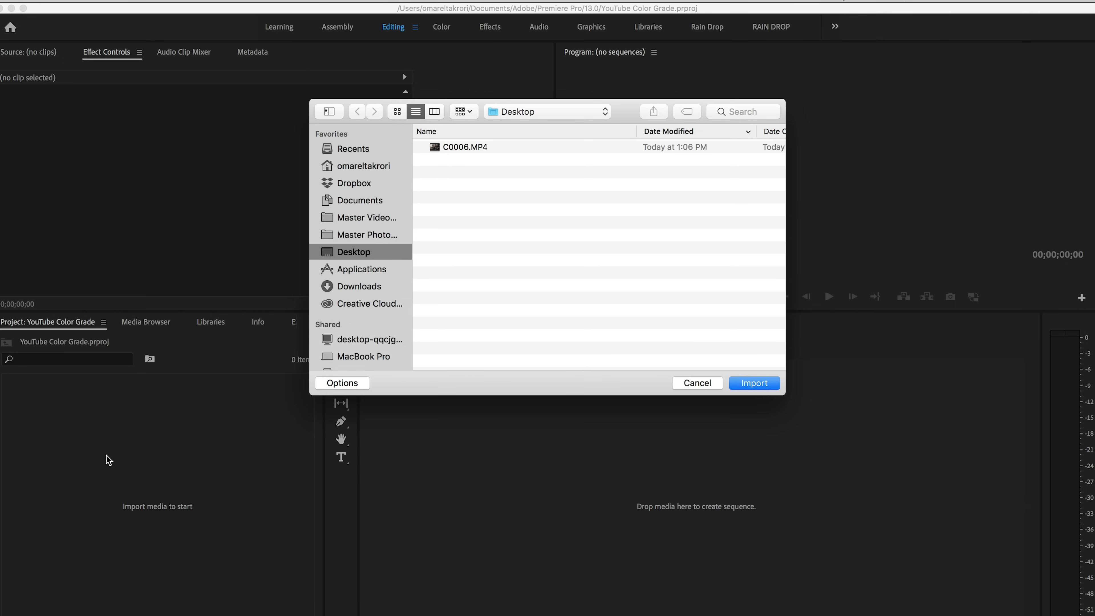
click(453, 149)
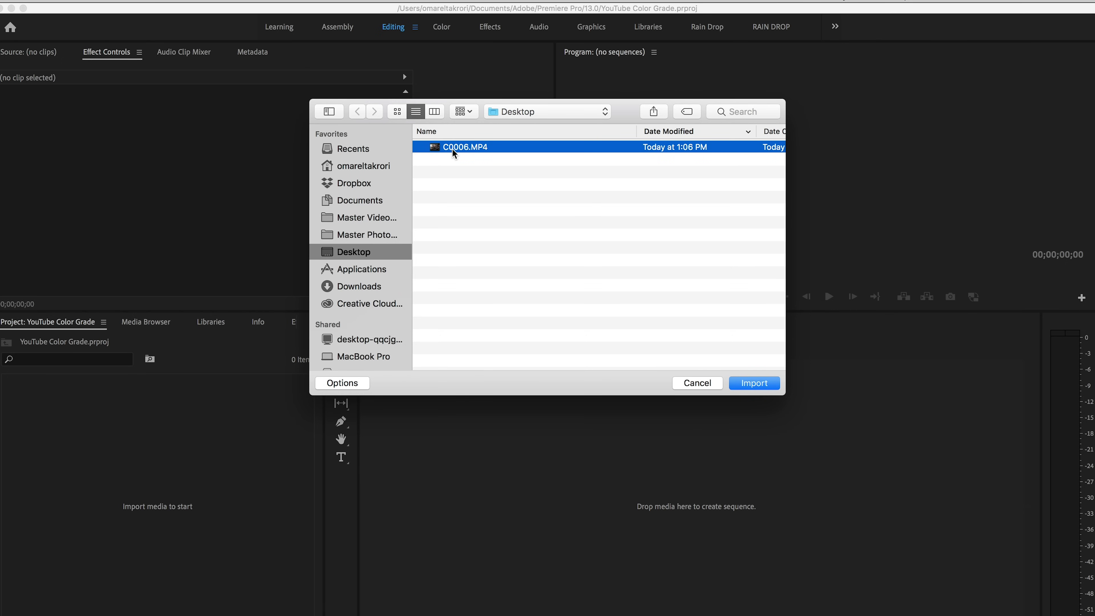
key(space)
key(space)
click(753, 383)
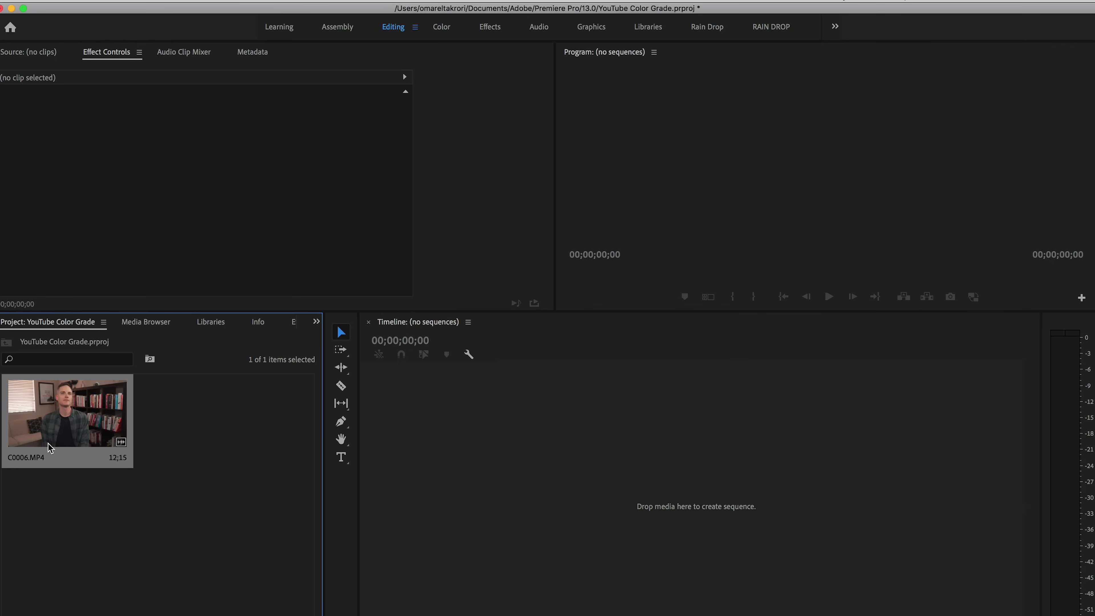
Step: Create a sequence from the C0006.MP4 clip and place the playhead at 00;00;02;07
drag(70, 412, 490, 411)
click(554, 354)
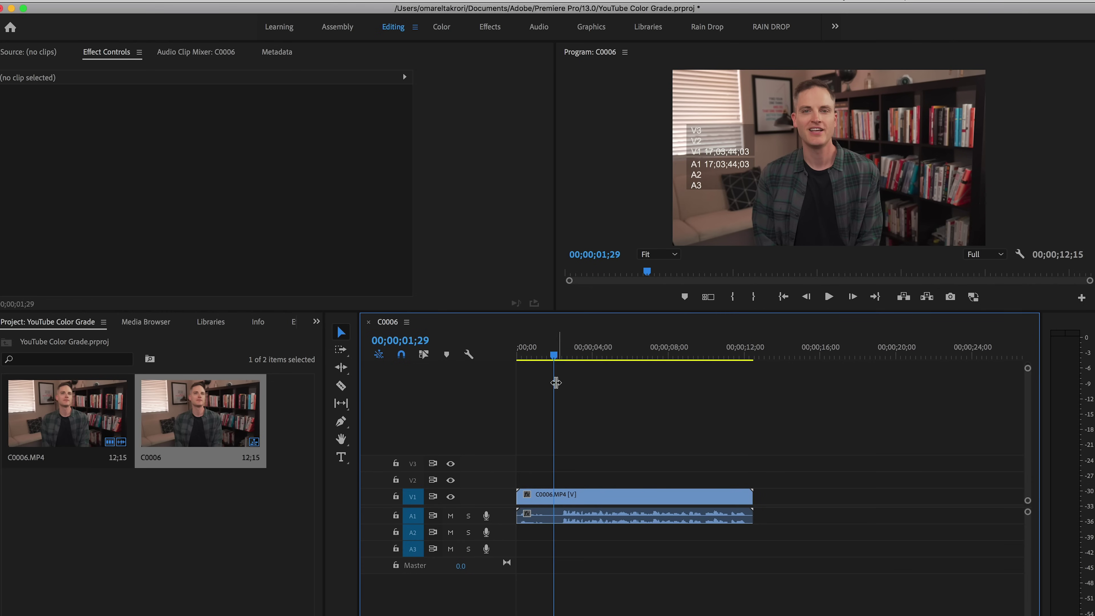
click(560, 350)
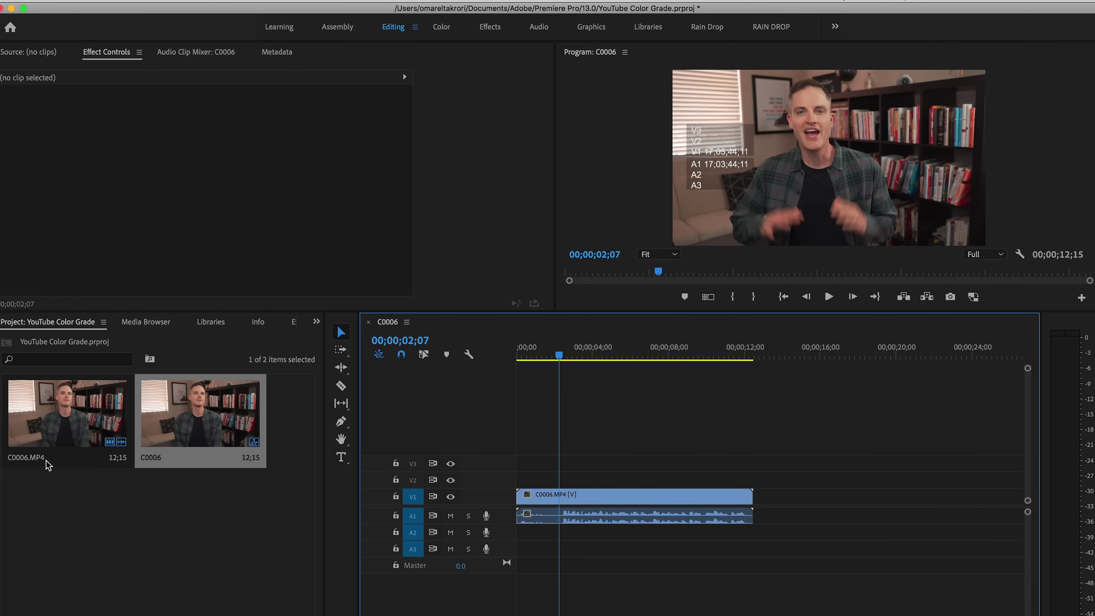
Step: Close the C0006 sequence and delete it from the project, keeping the source clip
click(68, 425)
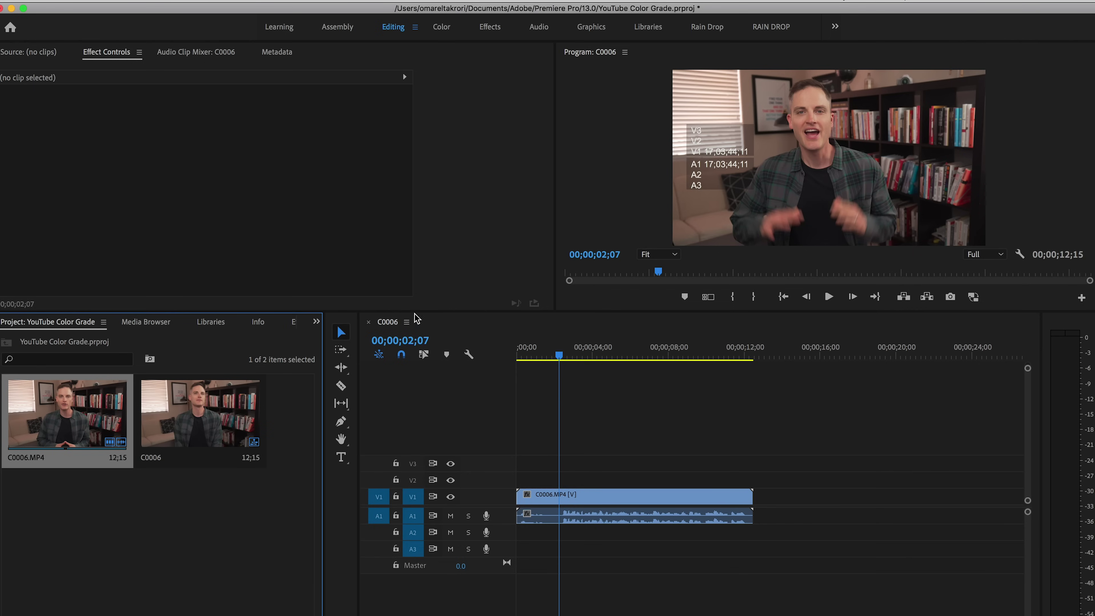
click(369, 322)
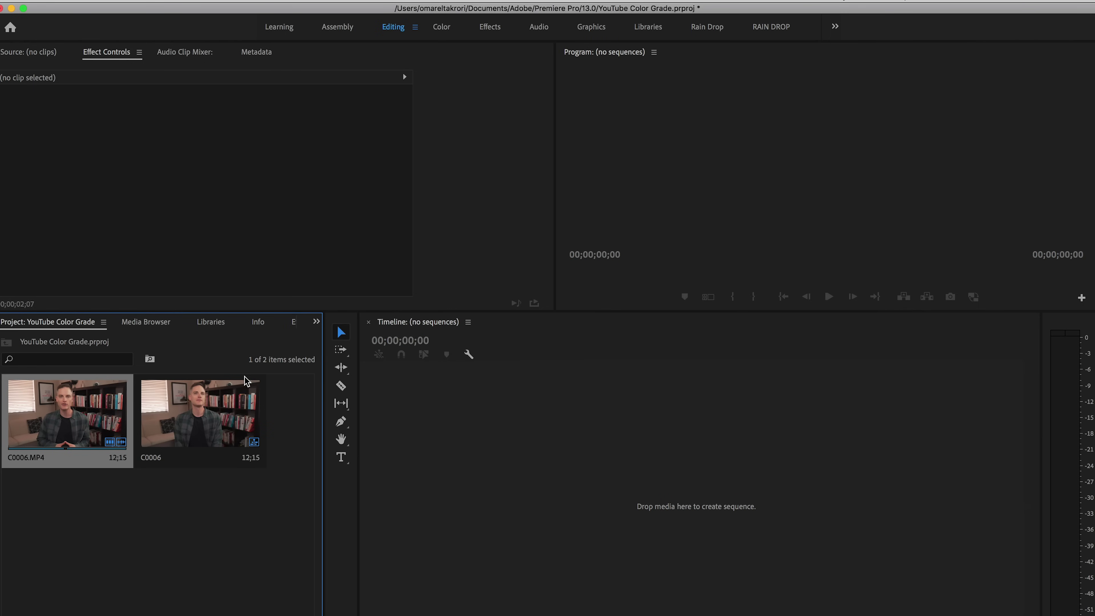
click(229, 394)
key(BackSpace)
Step: Create a new sequence from the C0006.MP4 clip and move the playhead to 00;00;02;07
drag(75, 416, 476, 459)
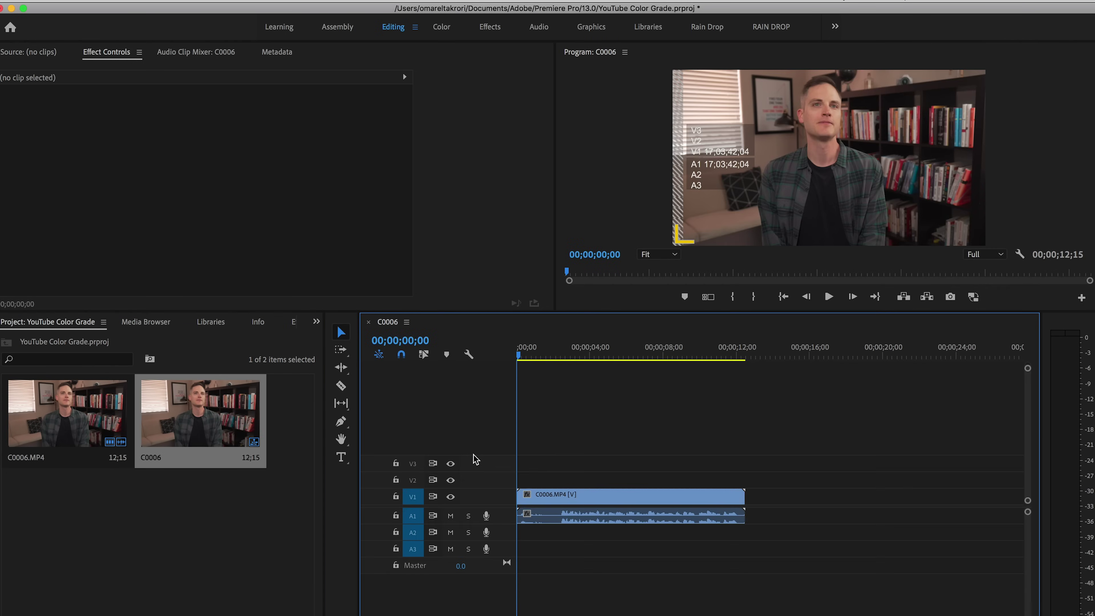
click(558, 353)
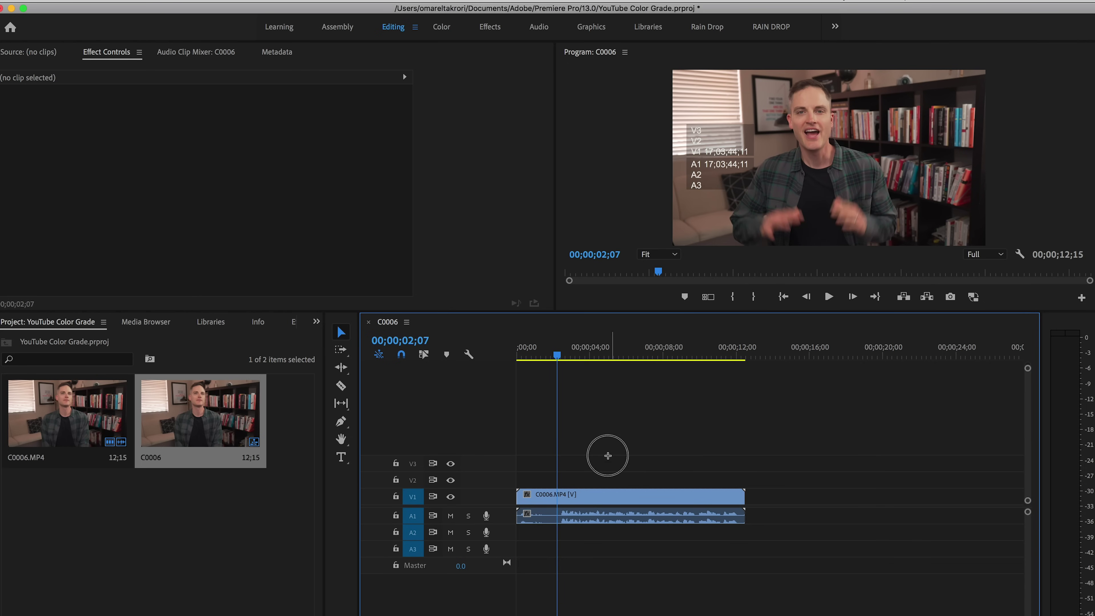
Step: Try cutting the clip's opening before 00;00;02;07 and closing the gap at the sequence start, and undo the cut
drag(609, 455, 556, 524)
mouse_move(520, 492)
mouse_down()
mouse_move(558, 494)
mouse_move(511, 496)
mouse_up()
click(607, 463)
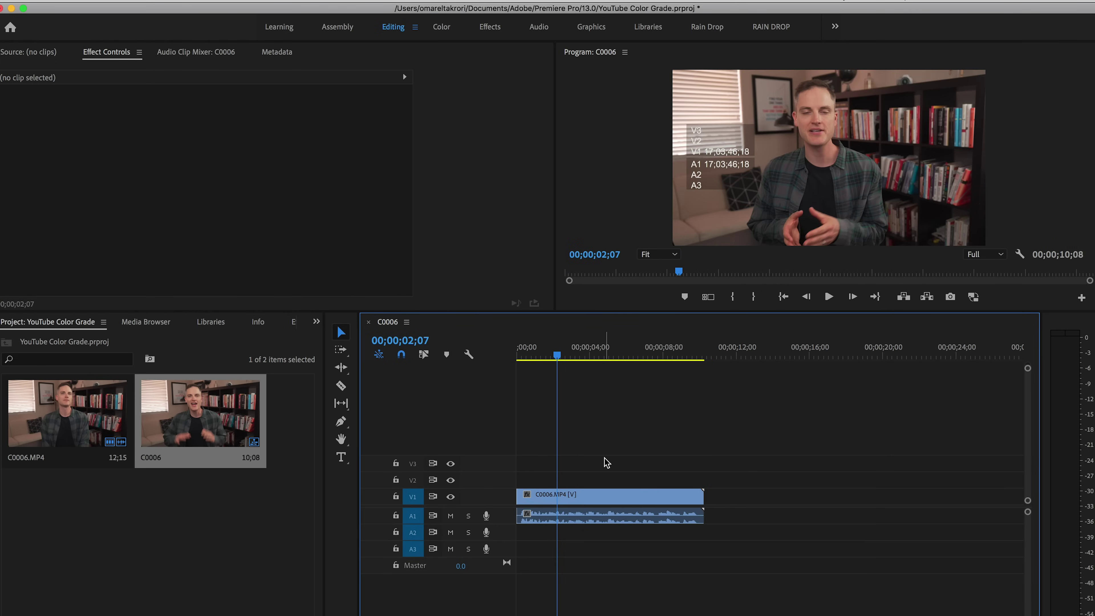
key(ctrl+z)
key(ctrl+z)
Step: Rename the sequence "color grade" and place the playhead at 00;00;01;23
click(159, 456)
text(color grade)
key(Tab)
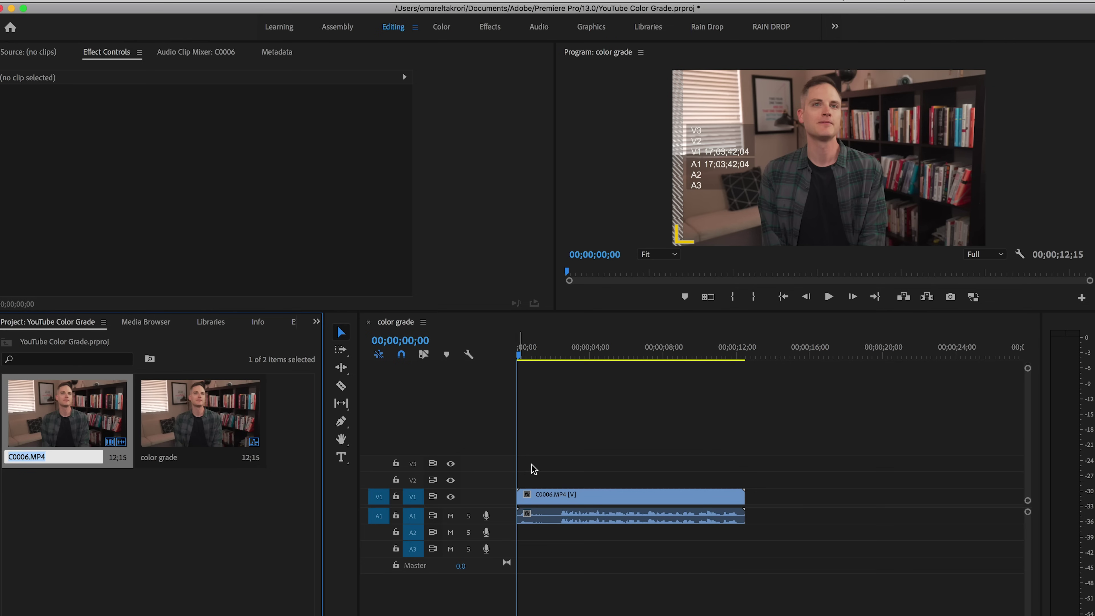
click(561, 355)
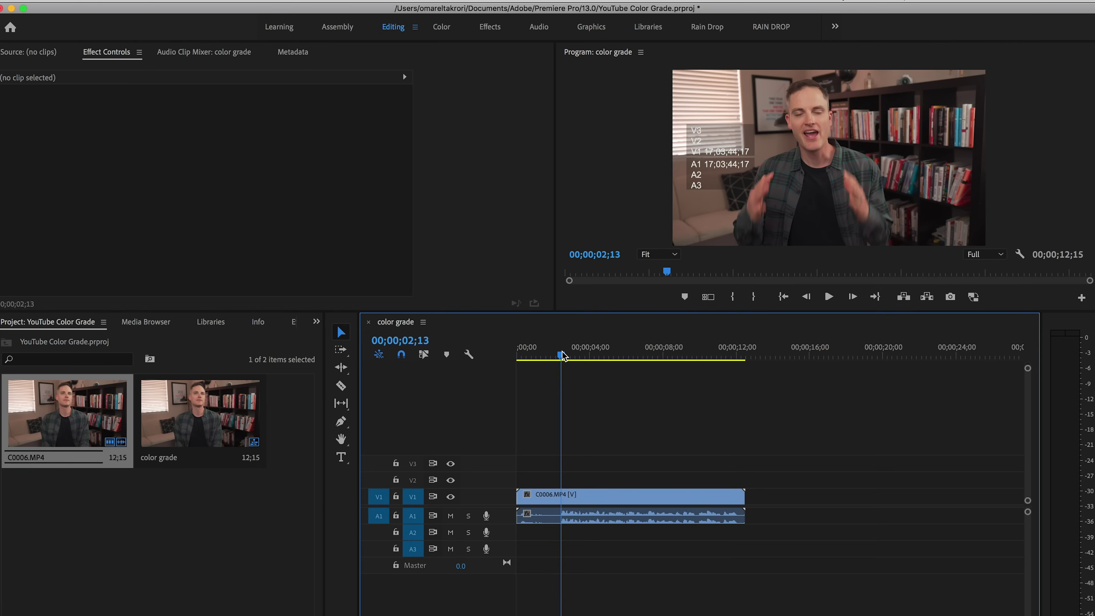
drag(562, 356, 551, 359)
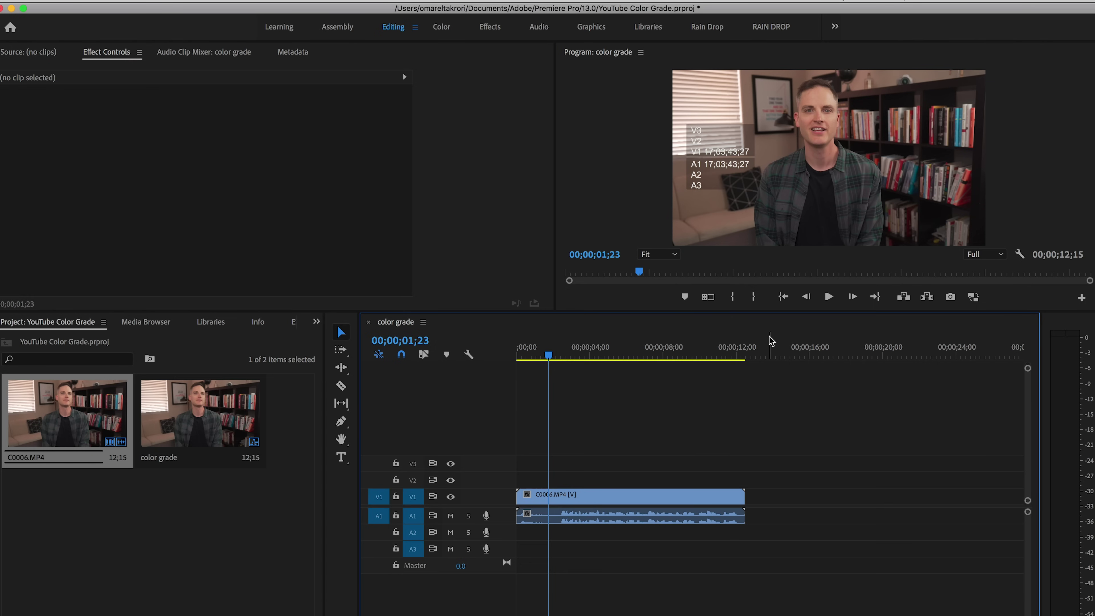
Step: Select the C0006.MP4 clip in the sequence and search the effects for "fuji"
click(557, 495)
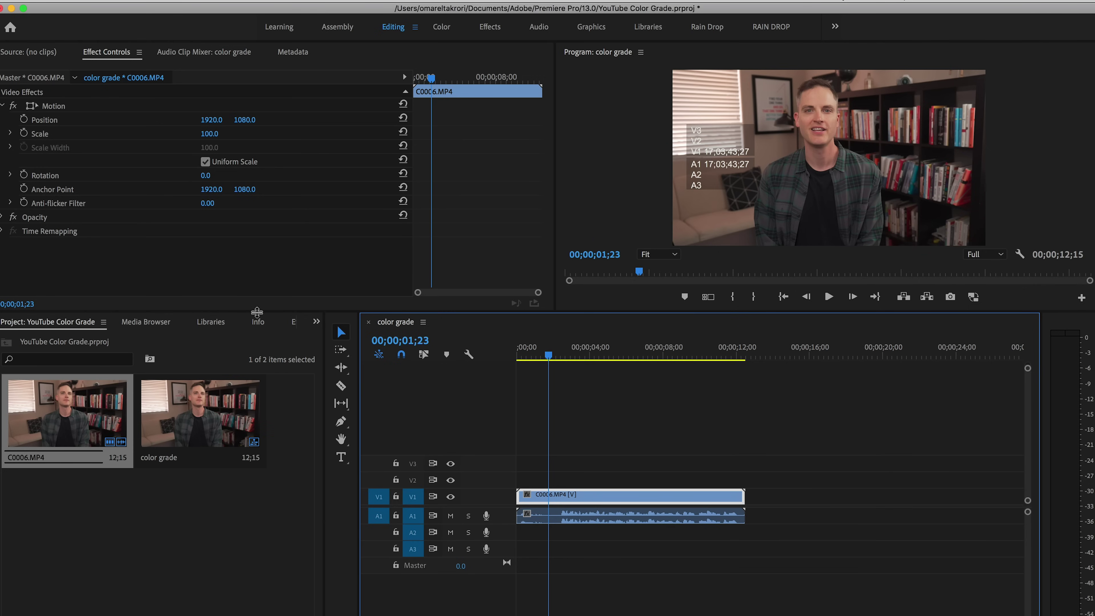
scroll(258, 329, down, 6)
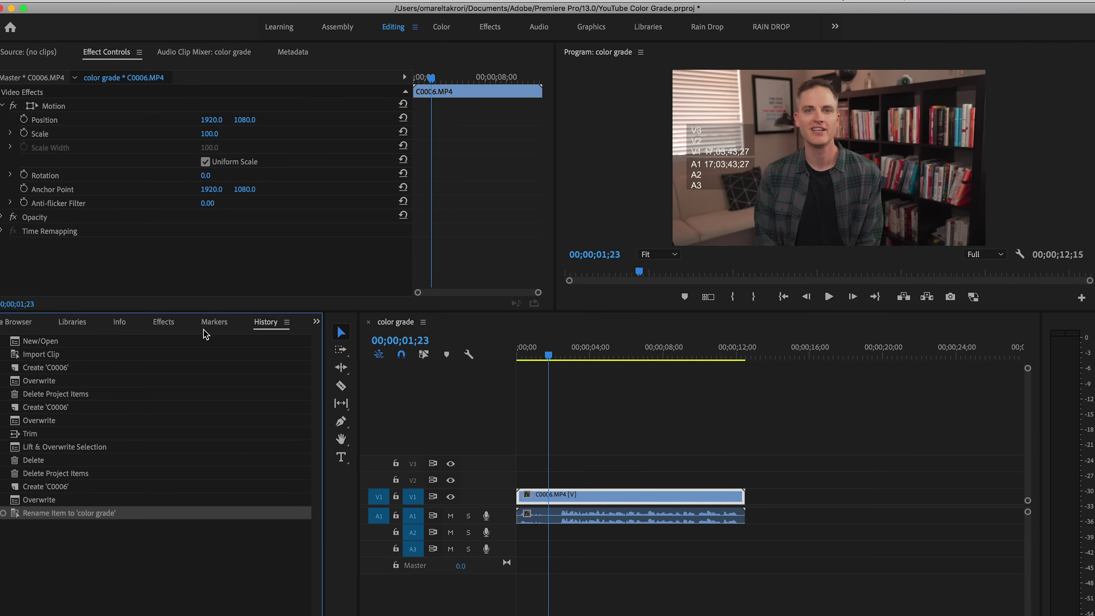
click(167, 330)
click(71, 339)
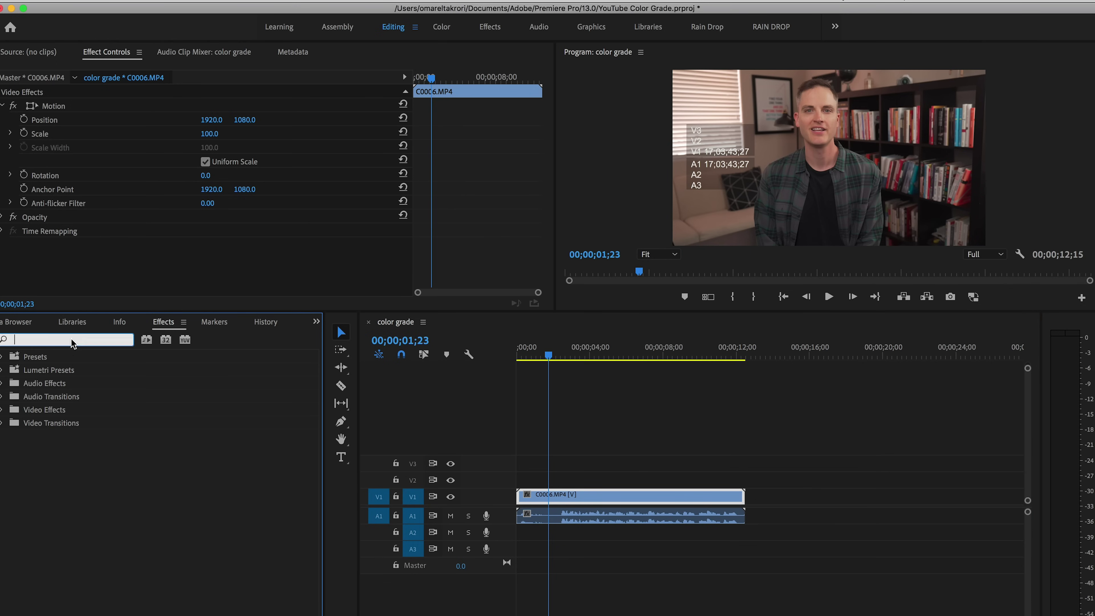
text(fuji)
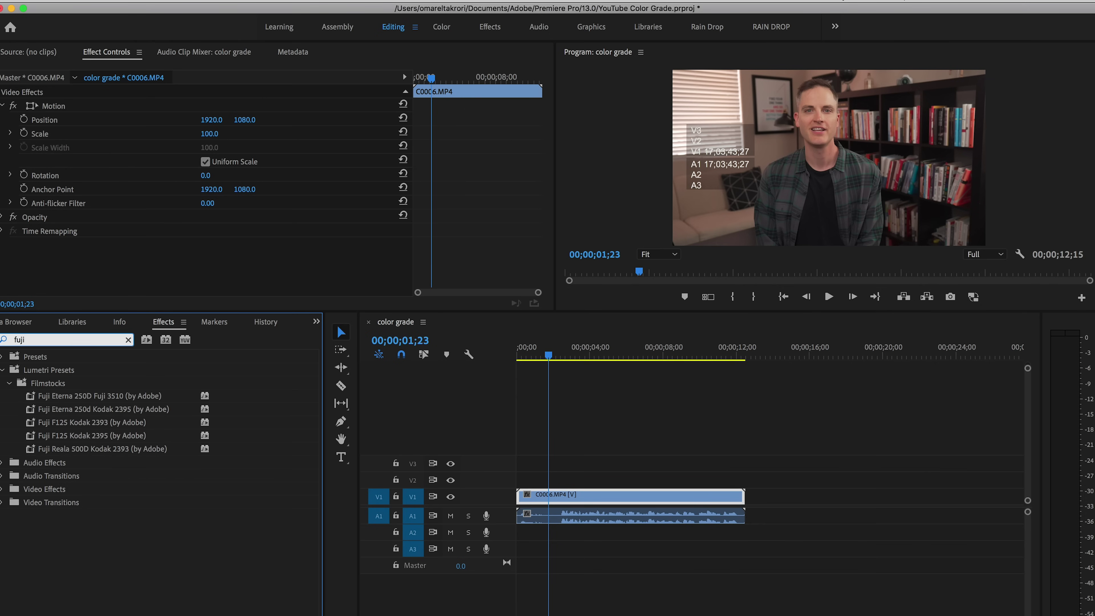
Step: Apply the Fuji Eterna 250D Fuji 3510 (by Adobe) Lumetri preset to the C0006.MP4 clip and save the project
click(58, 400)
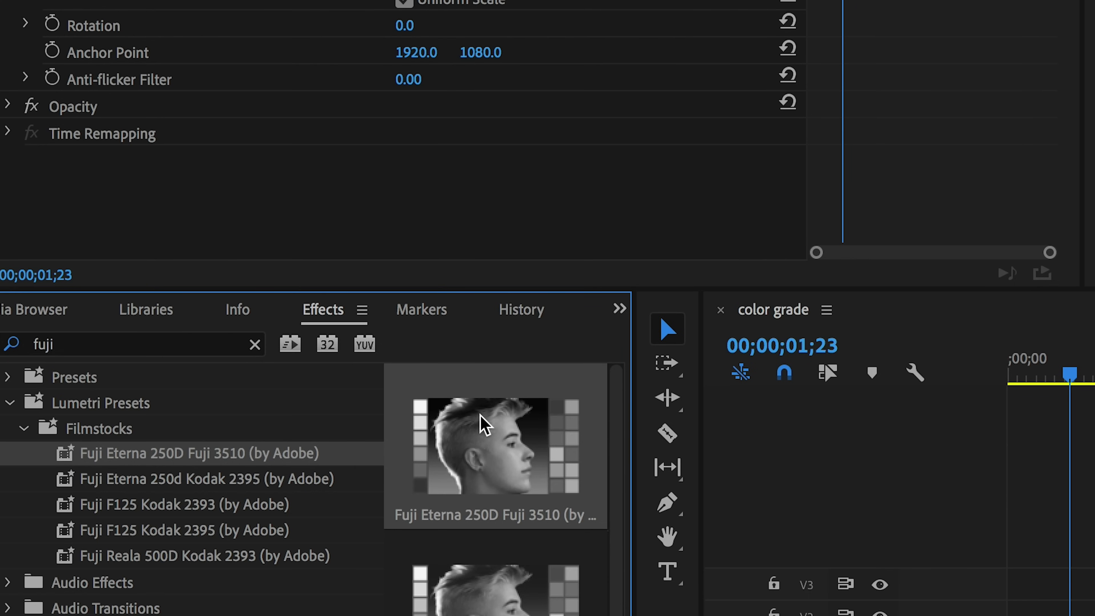
drag(486, 426, 1094, 615)
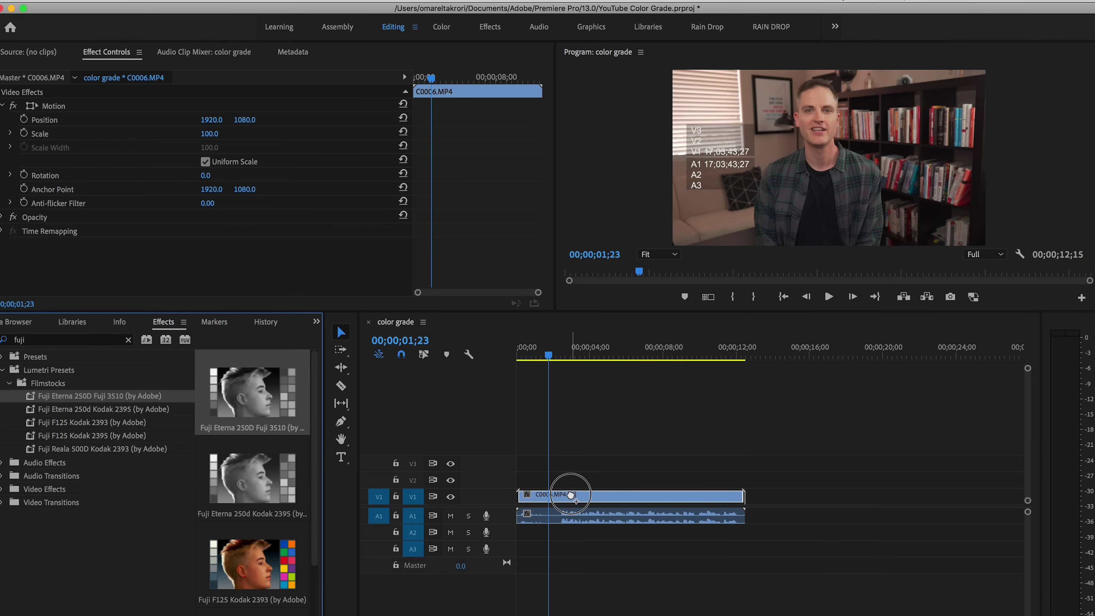
drag(571, 495, 572, 495)
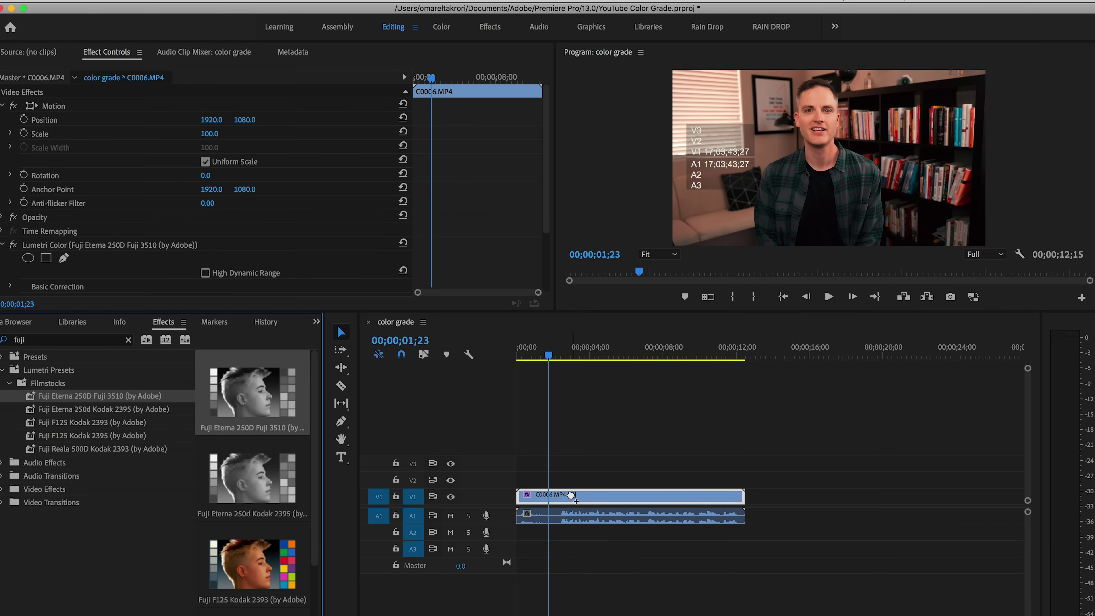
key(cmd+s)
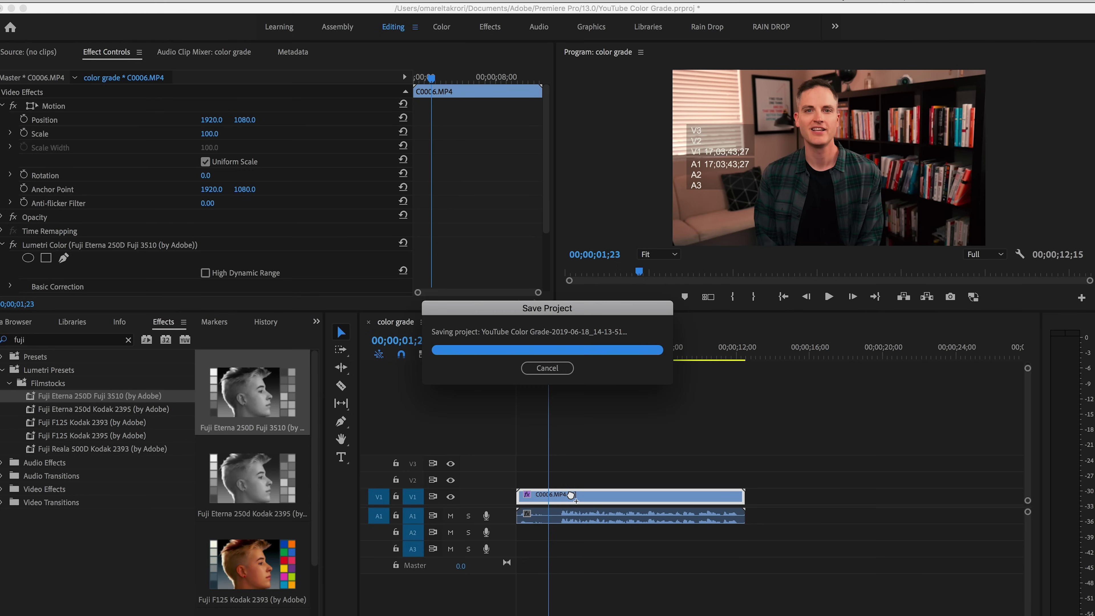
Step: Review the sections of the clip's Lumetri Color effect and switch to the Color workspace
click(137, 254)
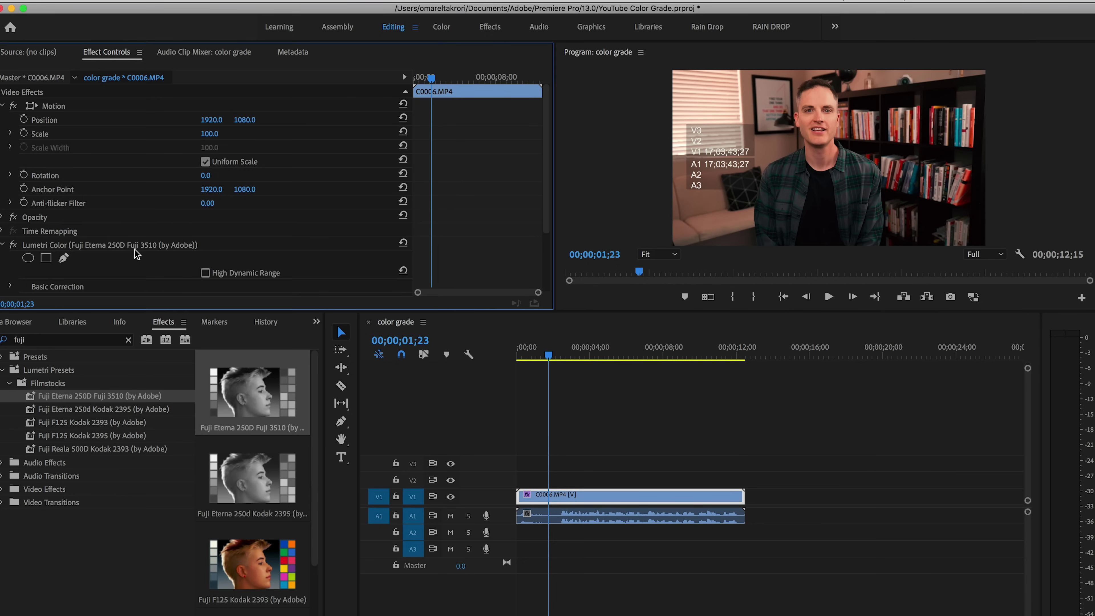
scroll(137, 254, down, 3)
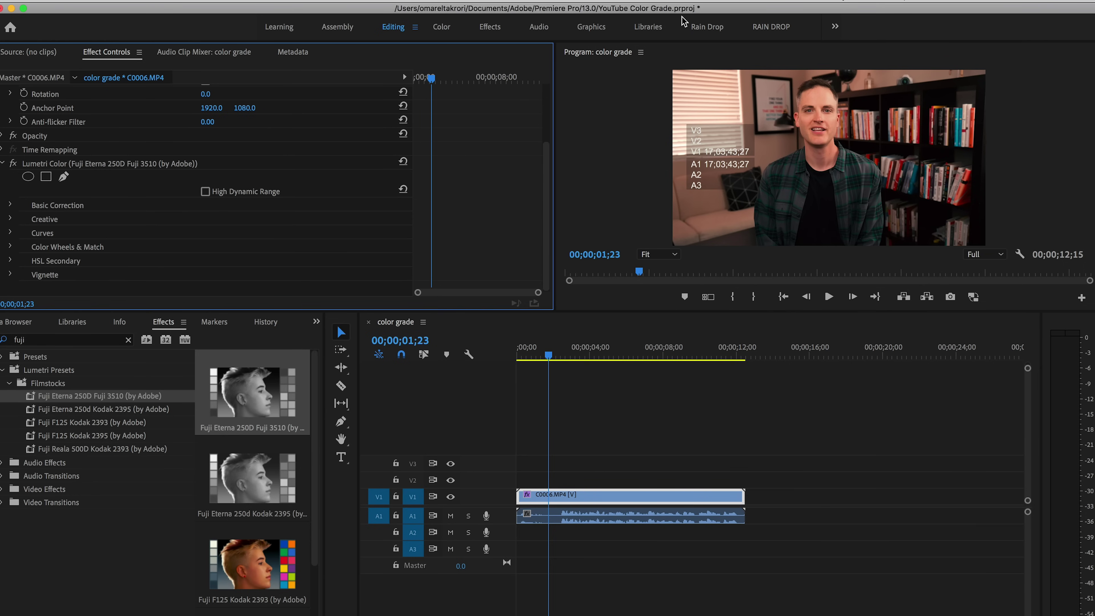
click(444, 30)
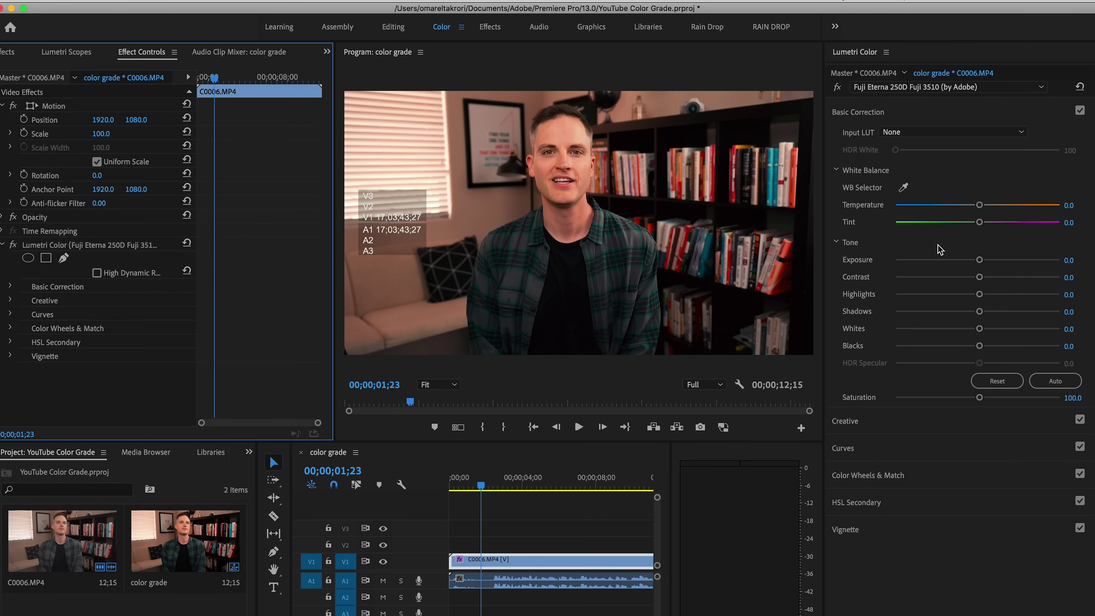
Step: Set the clip's basic correction to temperature -8.4, shadows 27.7, highlights -33.3 and saturation 130
drag(980, 205, 972, 207)
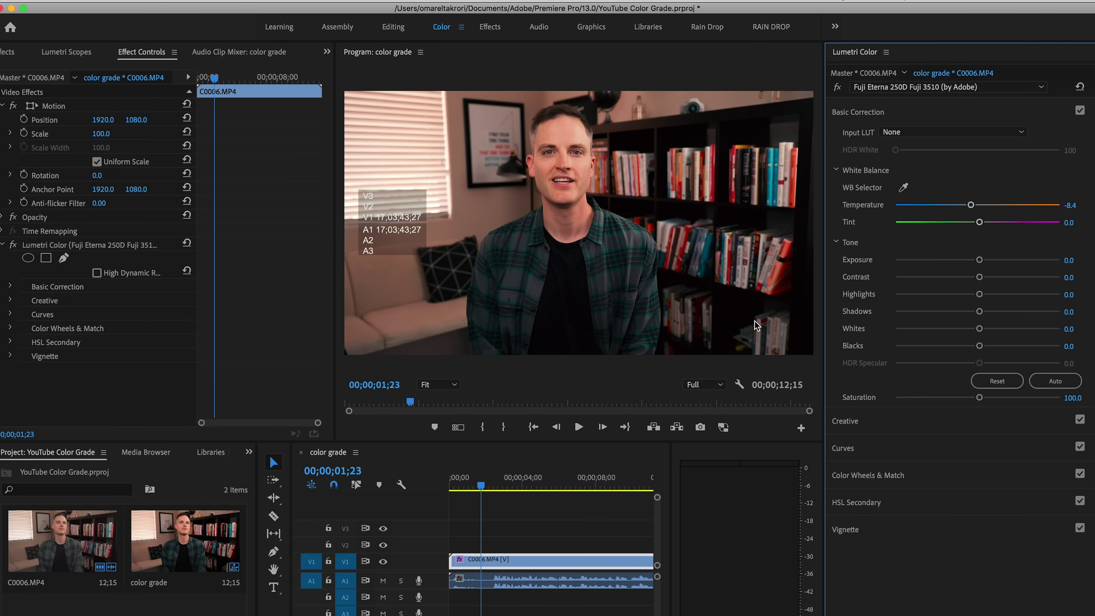
drag(980, 311, 951, 297)
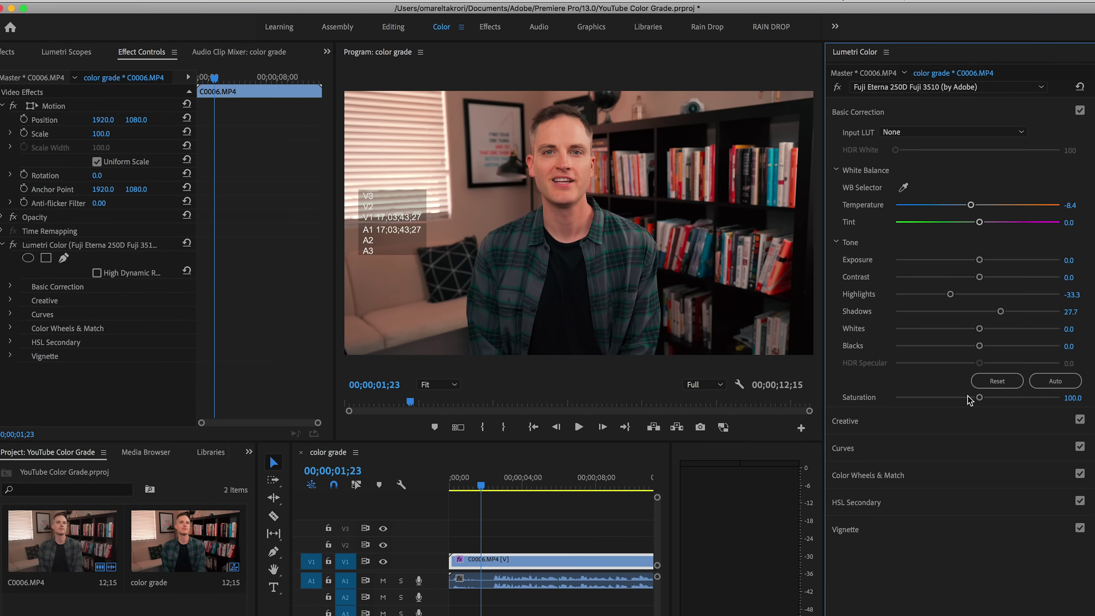
click(1079, 398)
text(130)
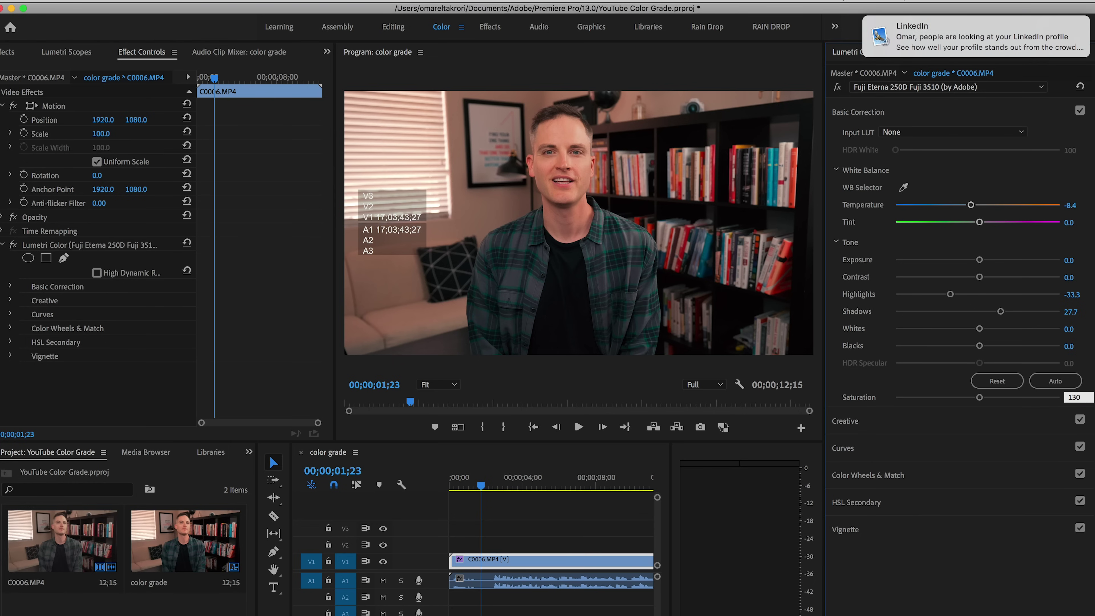
key(Return)
mouse_move(986, 43)
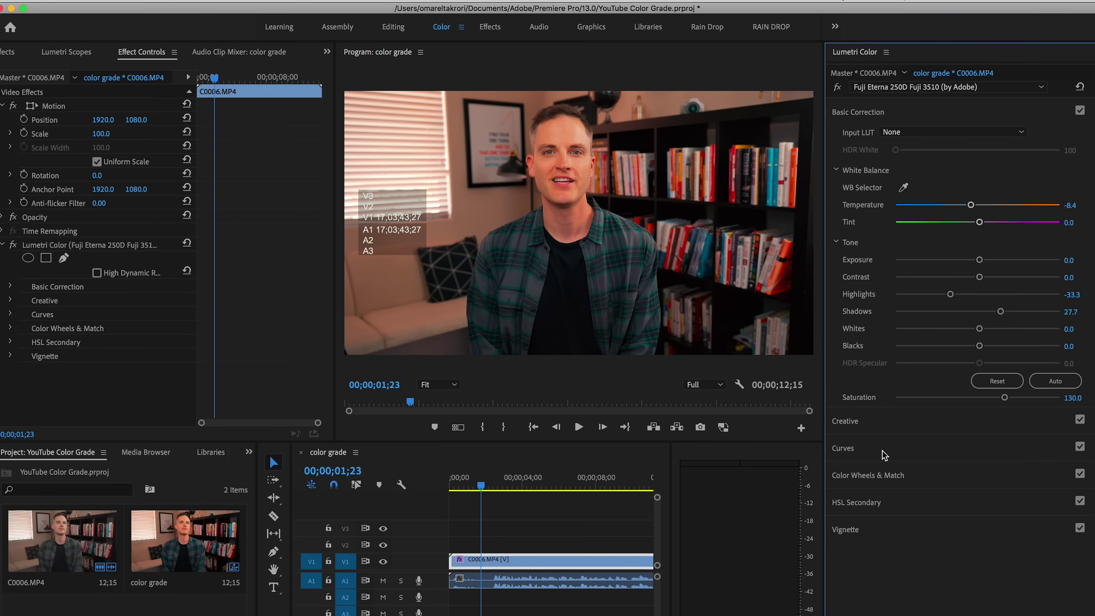
Step: Sample the man's forehead for the Sat vs Sat curve and lower the curve slightly around the sampled points
click(916, 450)
scroll(917, 505, down, 3)
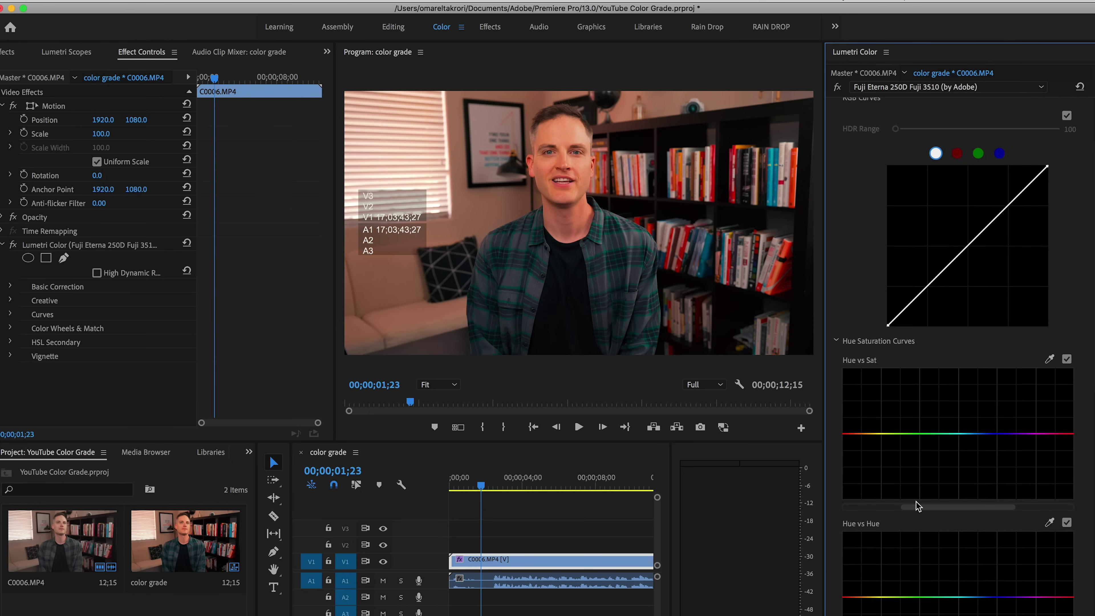
scroll(918, 505, down, 5)
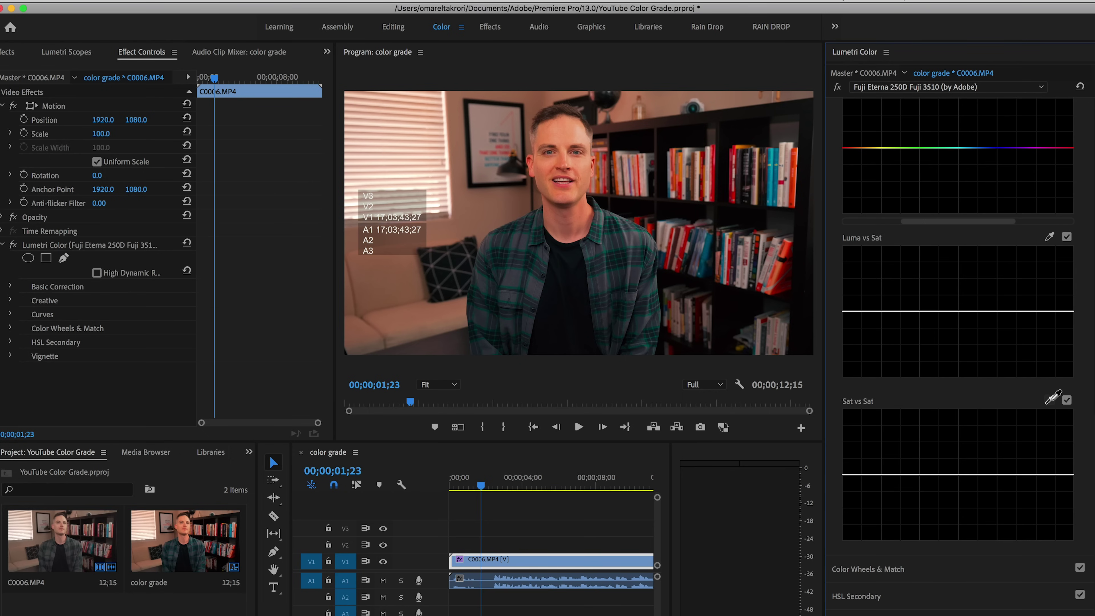
click(1053, 397)
click(558, 135)
drag(914, 474, 893, 478)
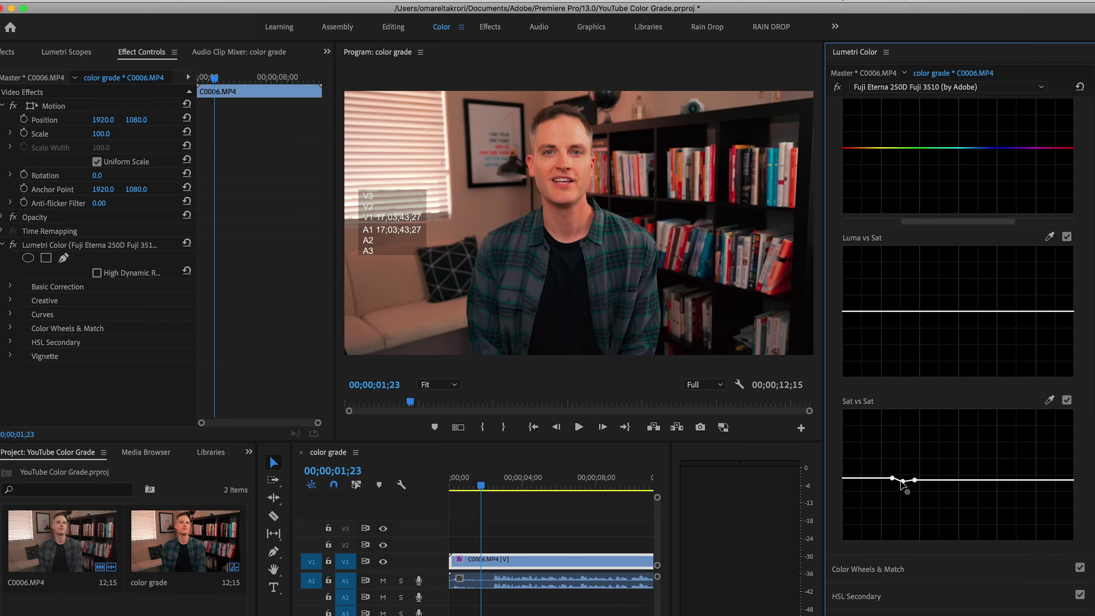
Step: Bring the sampled points of the Sat vs Sat curve back close to level and fine-tune the basic correction exposure to 0.0
click(893, 478)
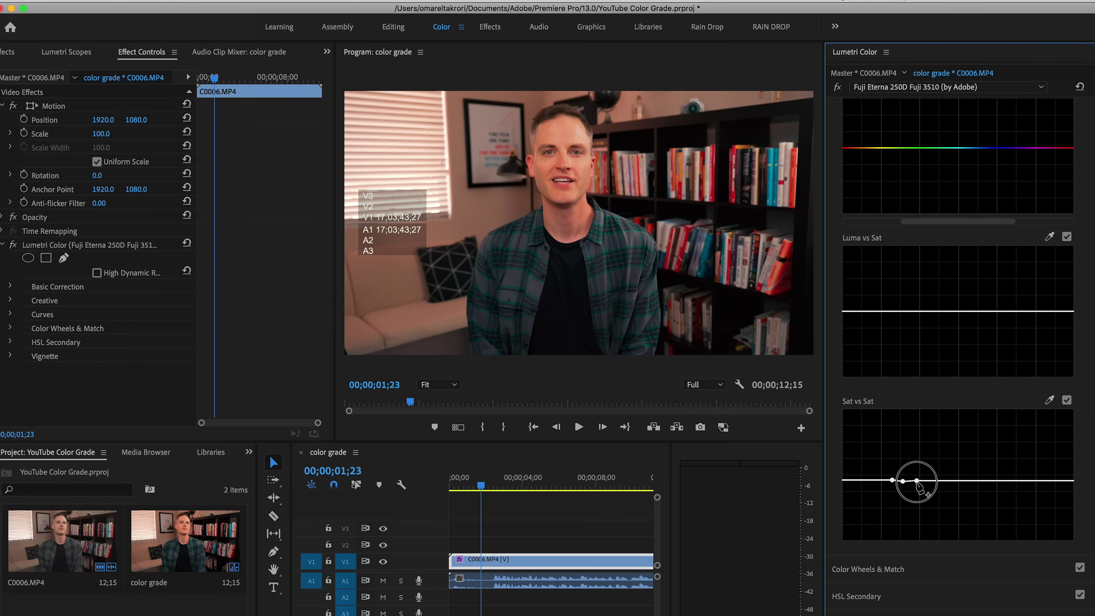
scroll(971, 410, up, 10)
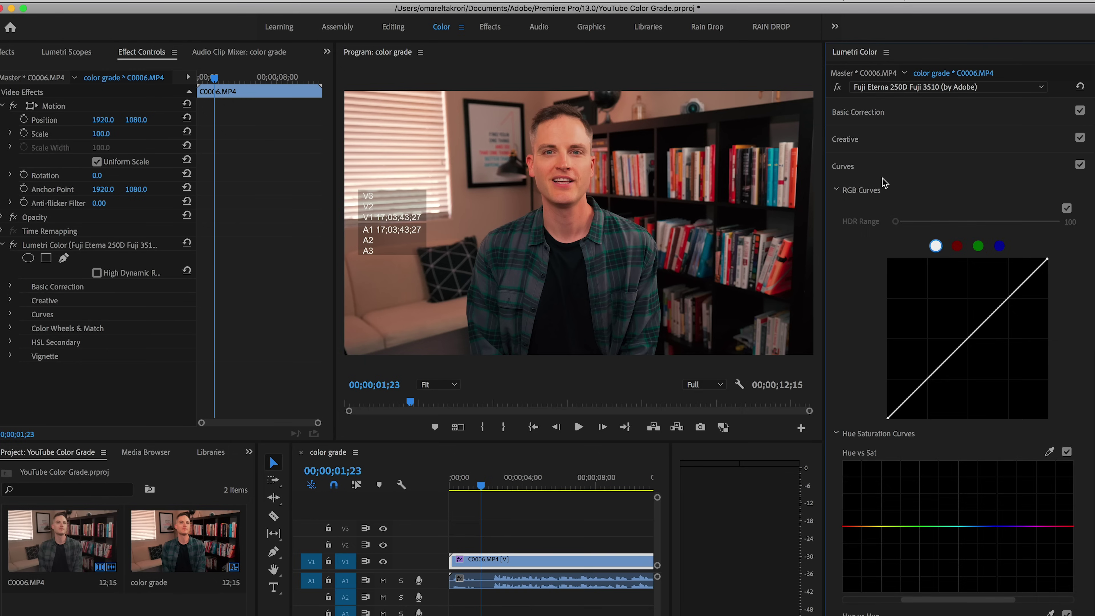
click(879, 169)
click(901, 114)
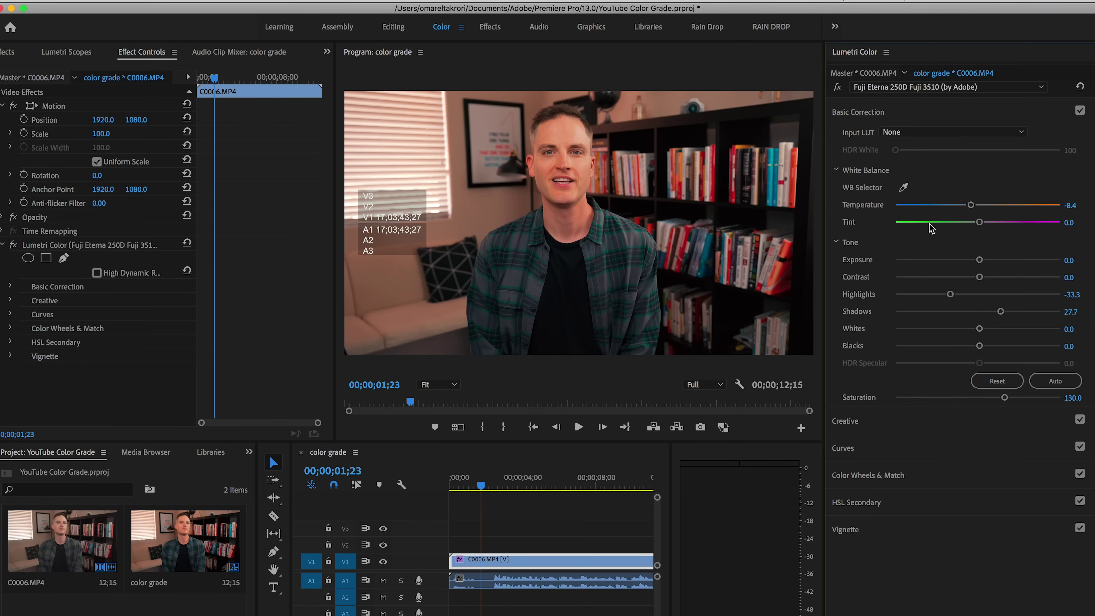
click(981, 260)
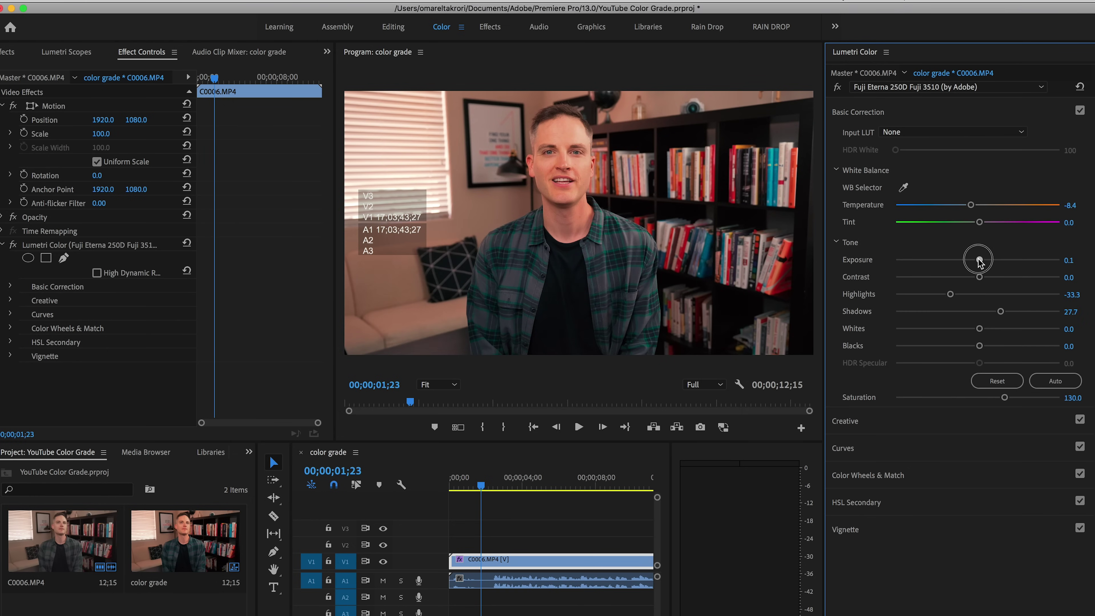
drag(982, 261, 978, 262)
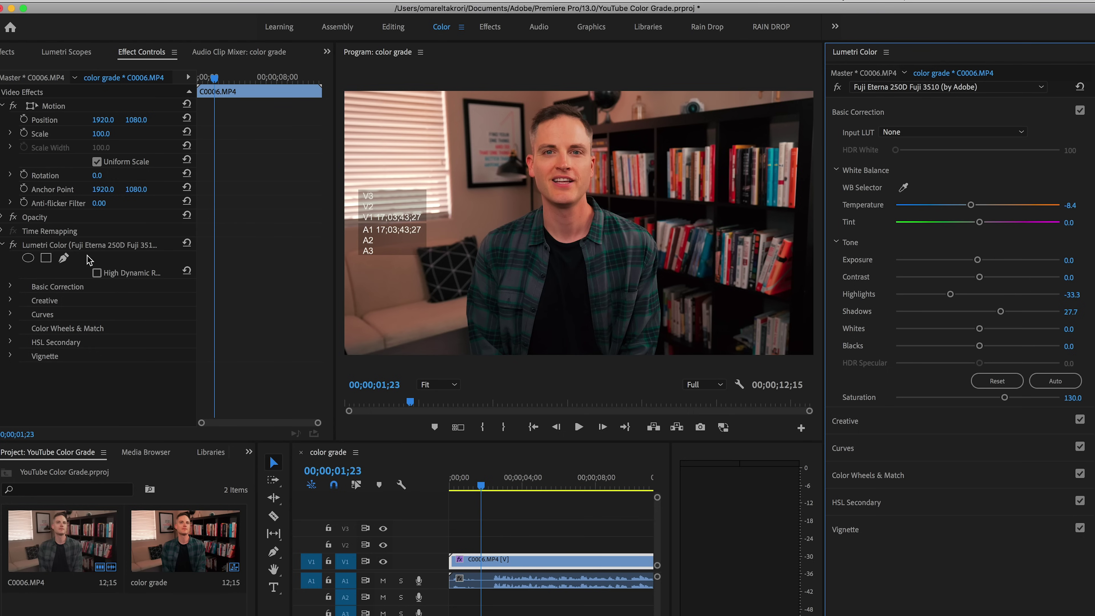
Step: Compare the clip with and without its Lumetri Color effect by disabling and re-enabling the effect
click(14, 245)
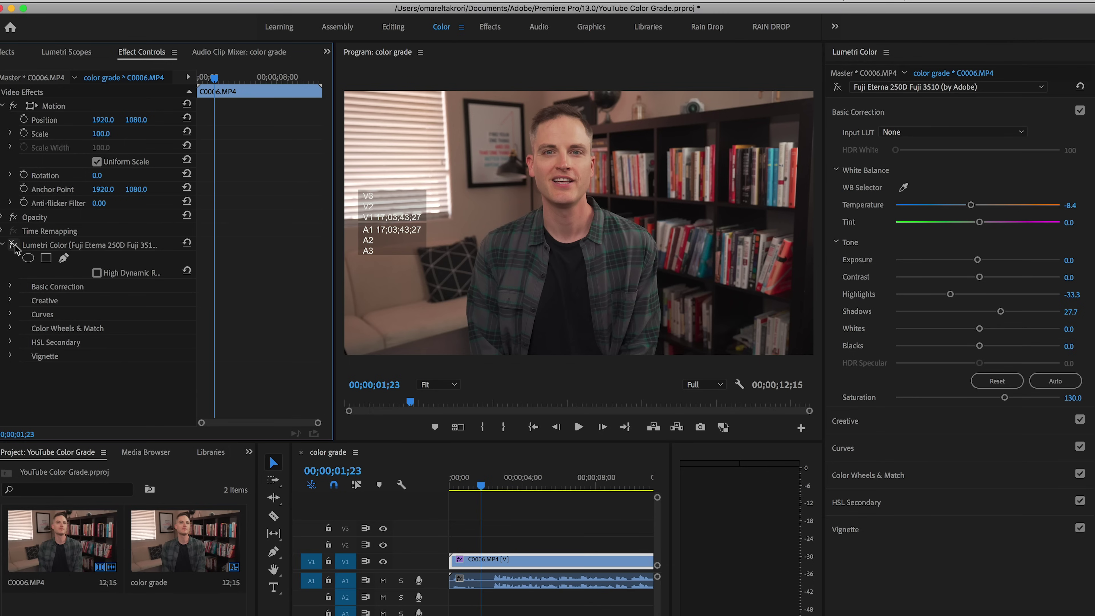
click(14, 245)
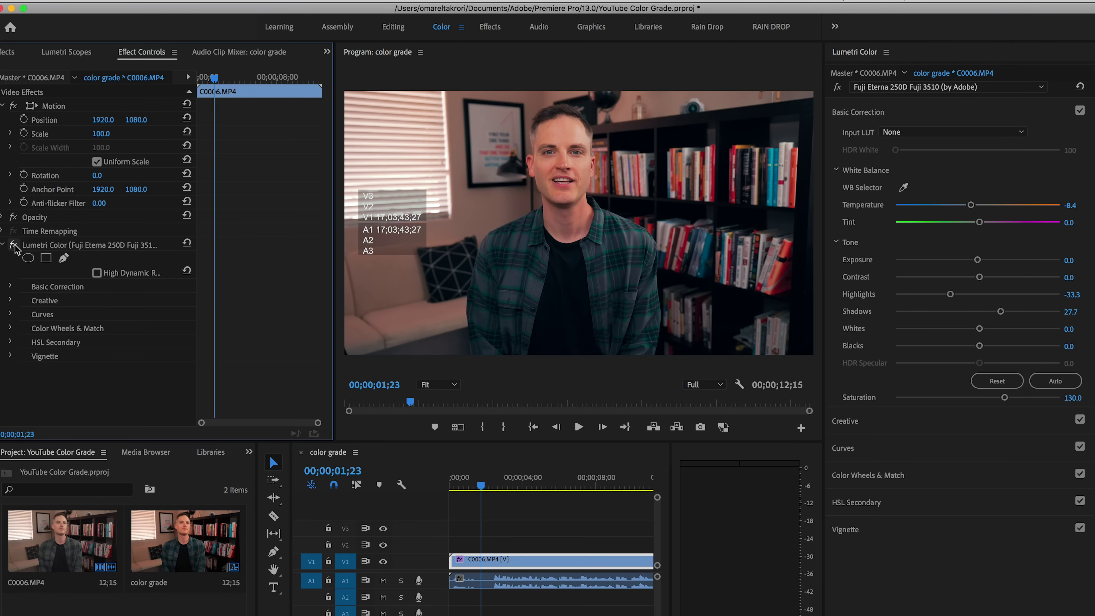
click(14, 245)
click(14, 245)
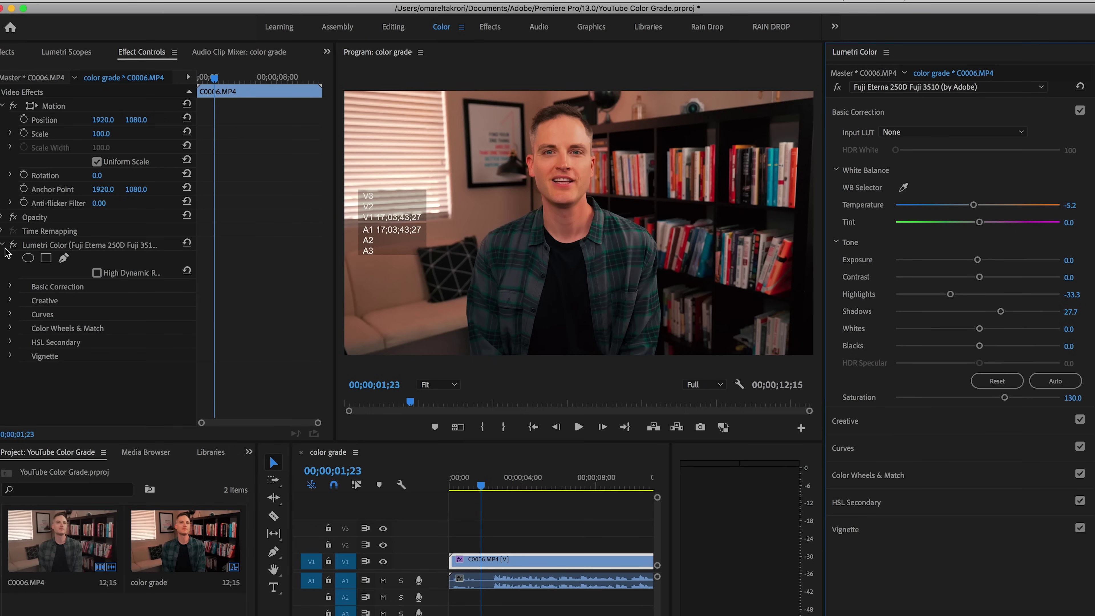
Step: Save the clip's Lumetri Color effect as a preset named YouTube Studio
click(1, 248)
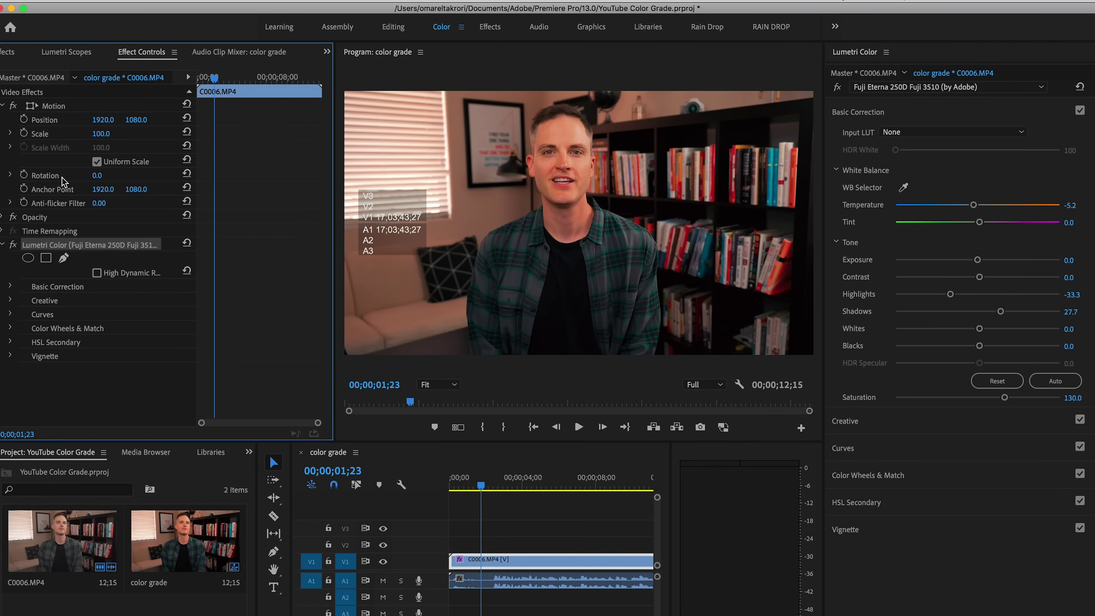
right_click(115, 249)
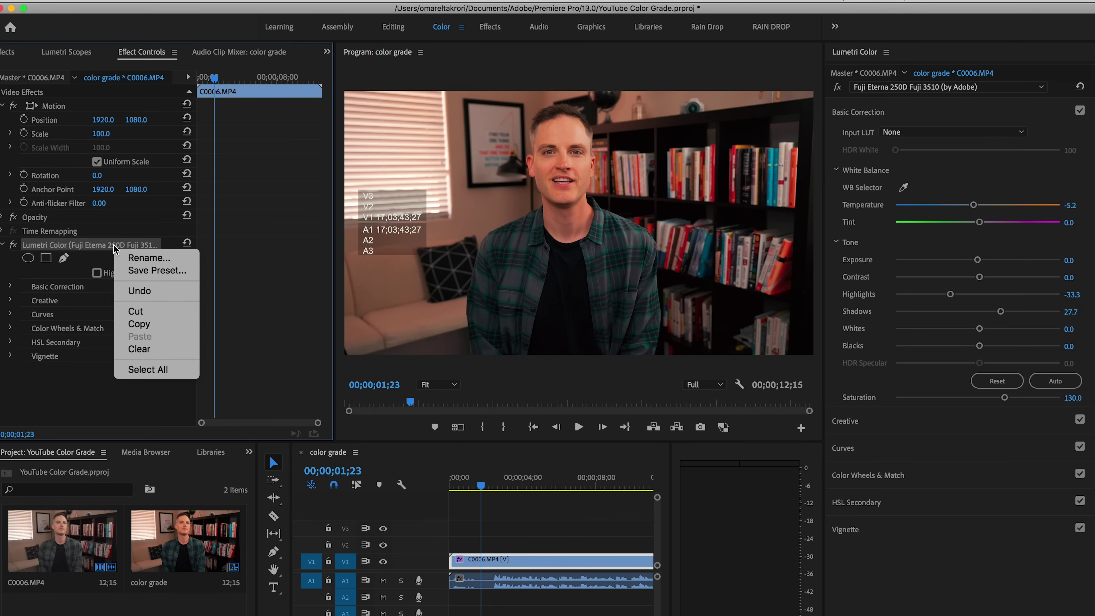
click(131, 270)
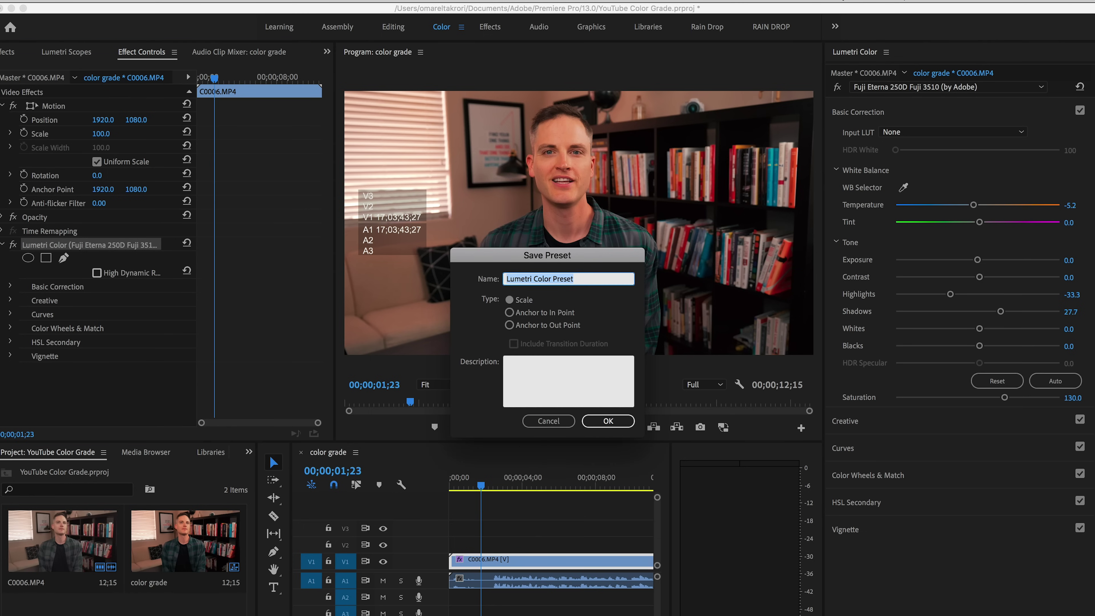
text(You)
key(Return)
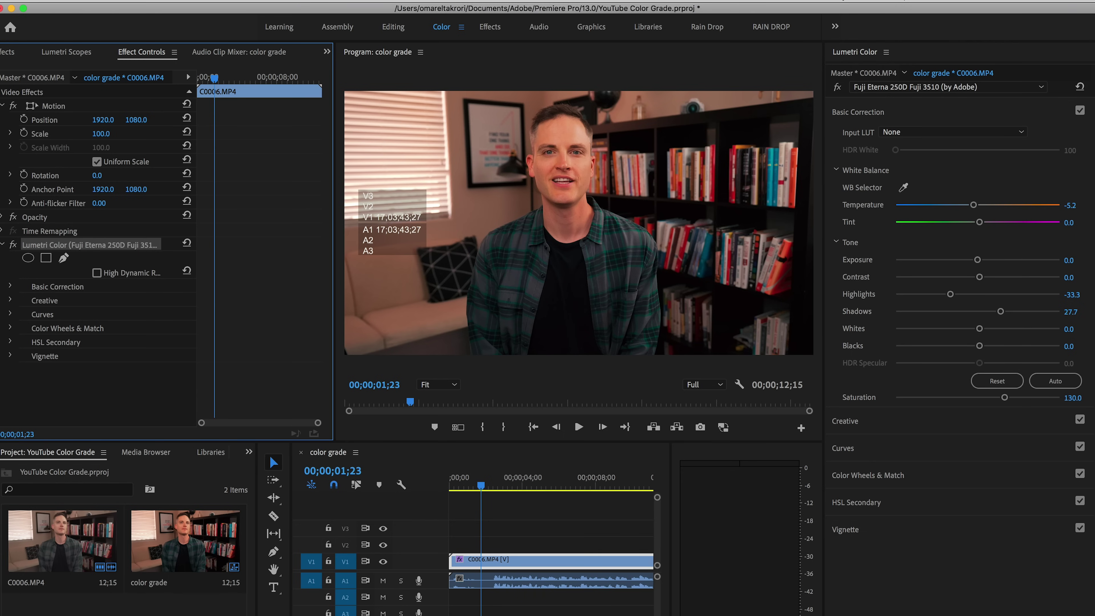
Step: Switch to the Editing workspace and delete the Lumetri Color effect from the C0006.MP4 clip
click(160, 458)
click(50, 453)
scroll(50, 453, down, 3)
scroll(154, 451, up, 4)
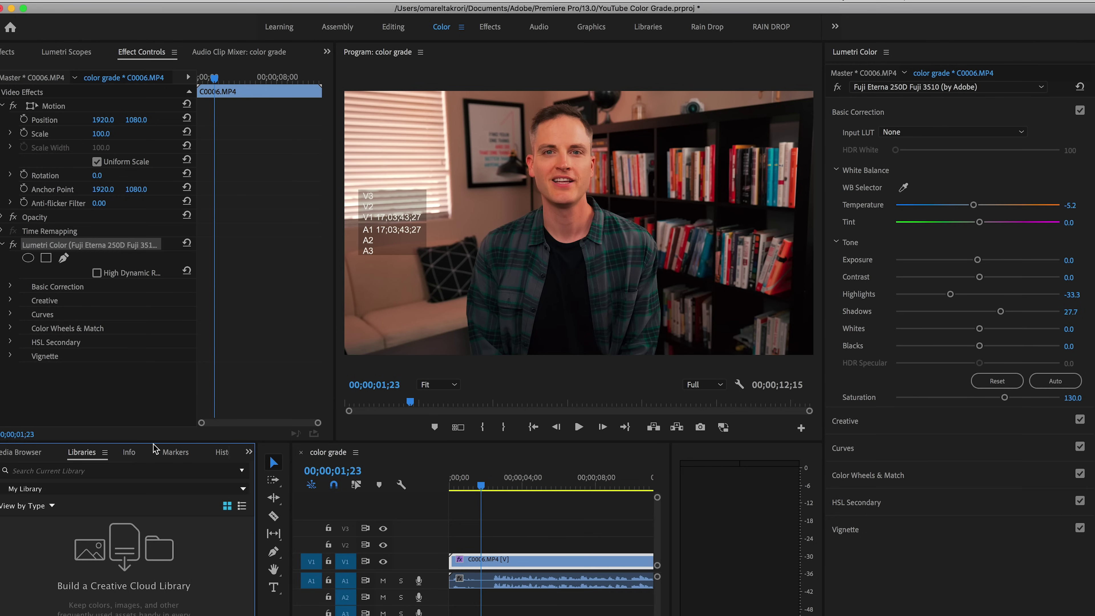
click(490, 26)
click(393, 26)
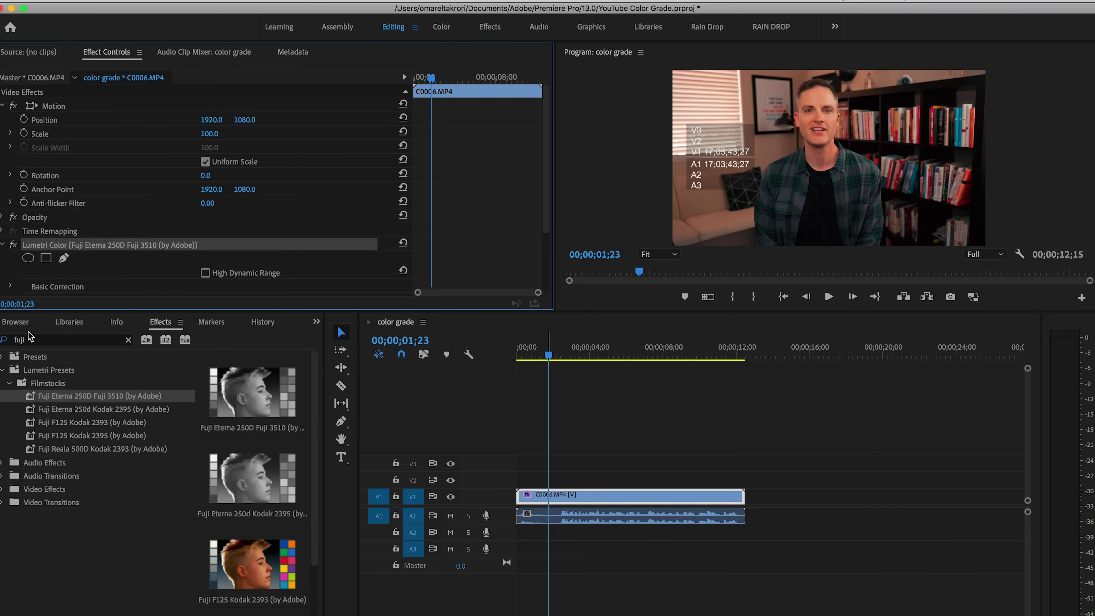
key(Delete)
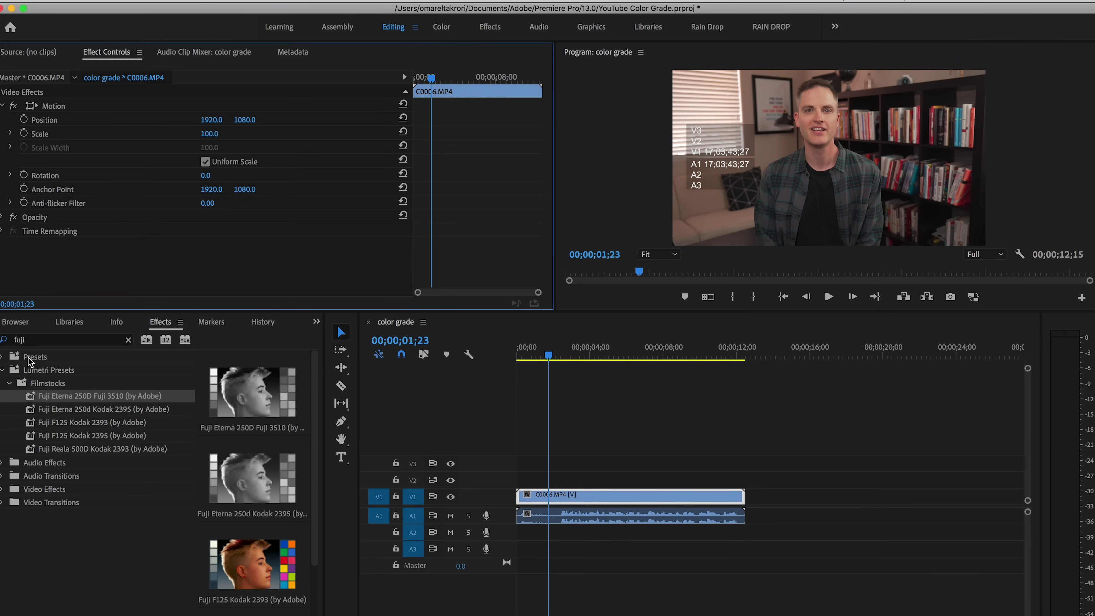
Step: Search the effects for "youtube" and apply the YouTube Studio preset to the C0006.MP4 clip in the timeline
click(129, 341)
text(youtube)
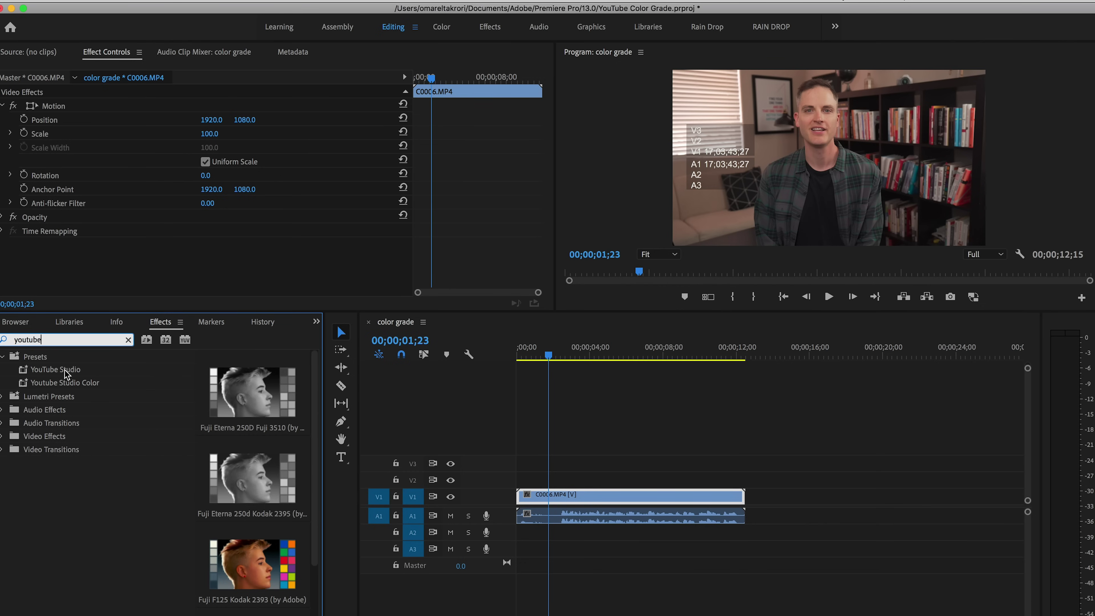
drag(65, 370, 663, 505)
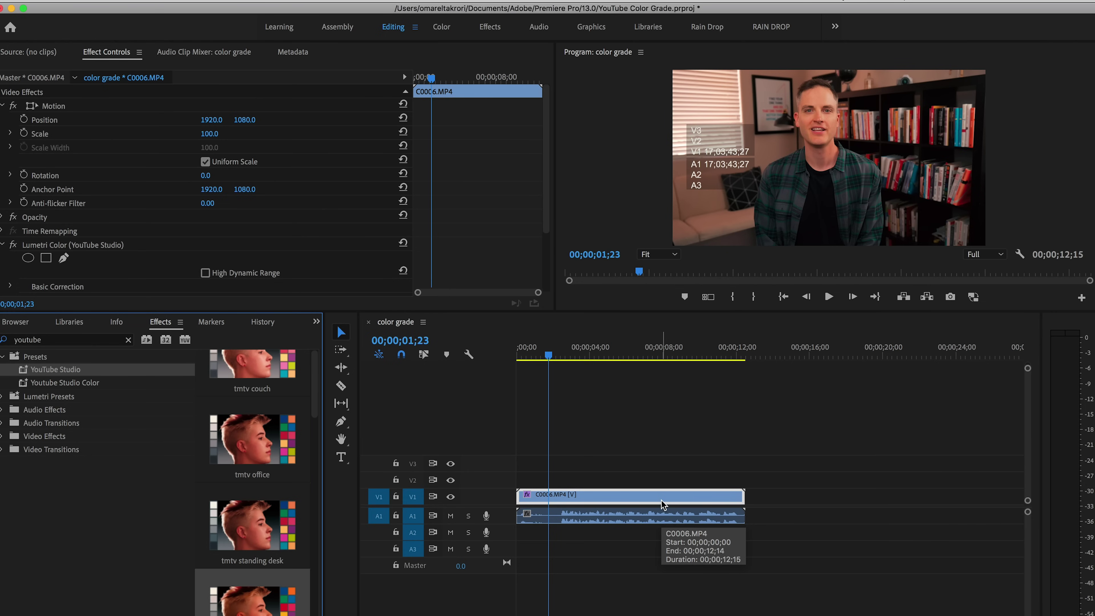